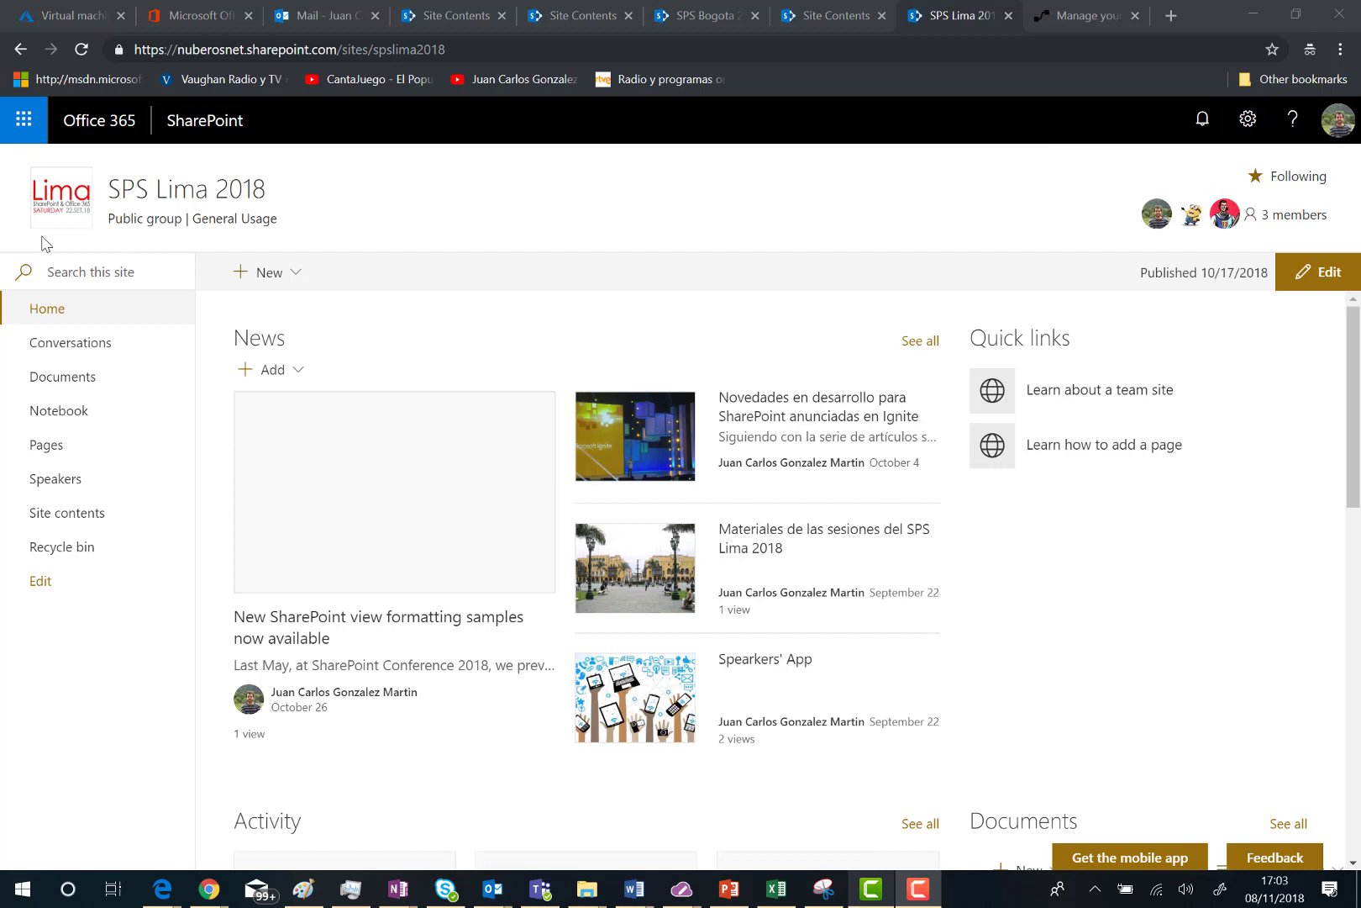
# Step: Open the SPS Lima 2018 Site Pages library from Site contents
pyautogui.click(1247, 120)
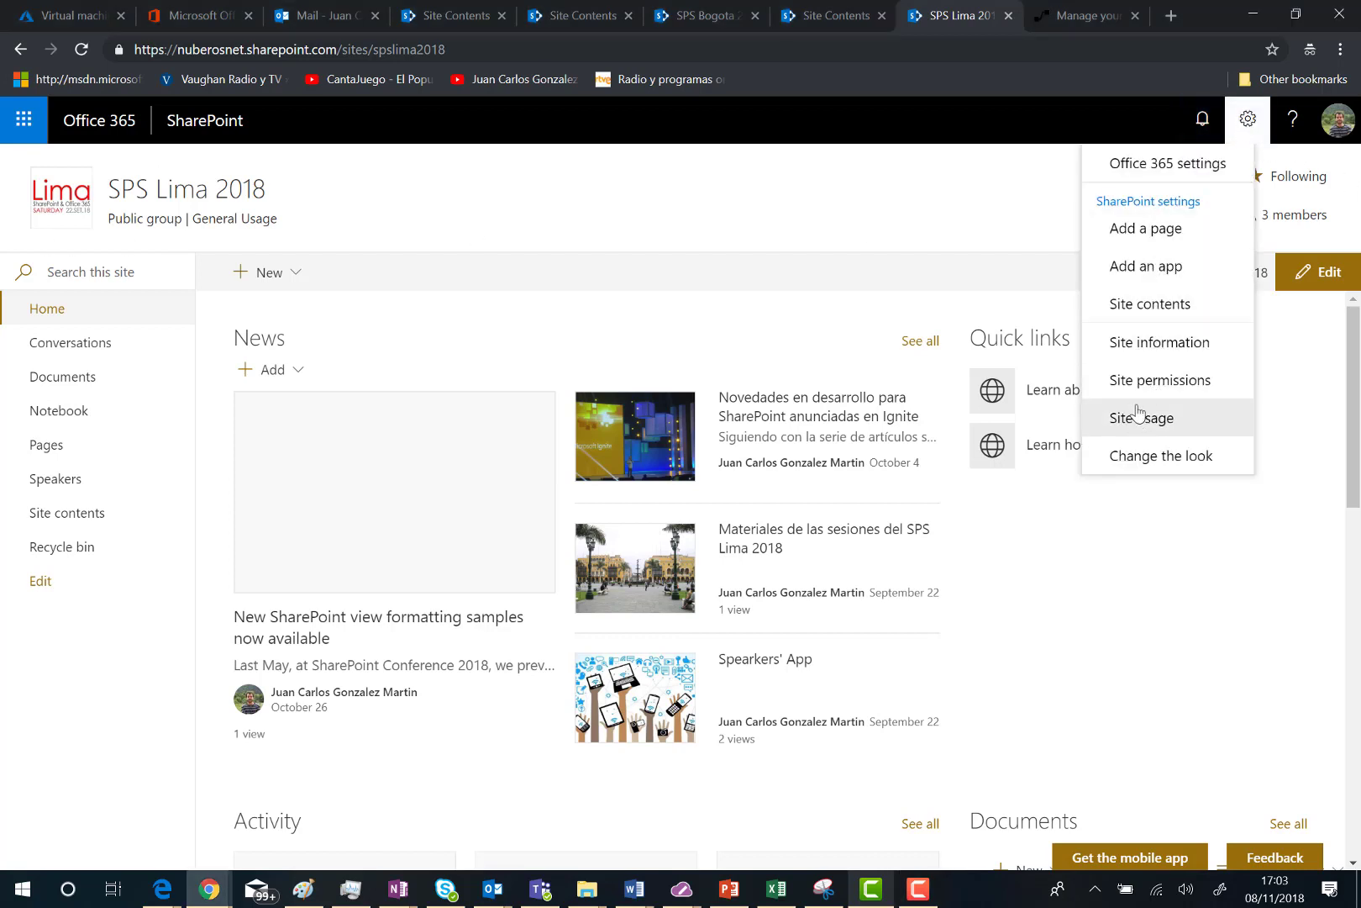
pyautogui.click(1156, 305)
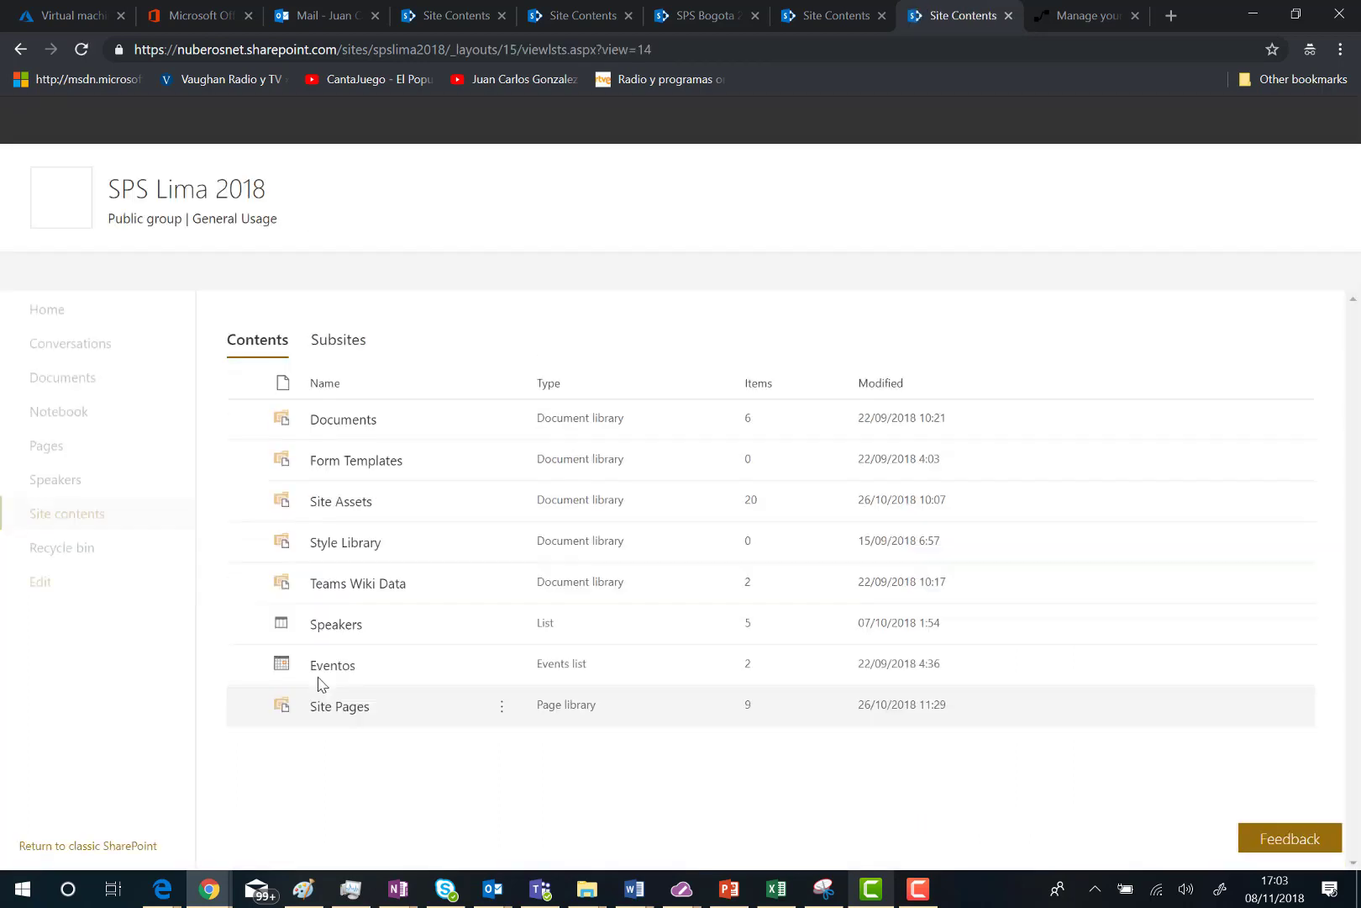
pyautogui.click(333, 715)
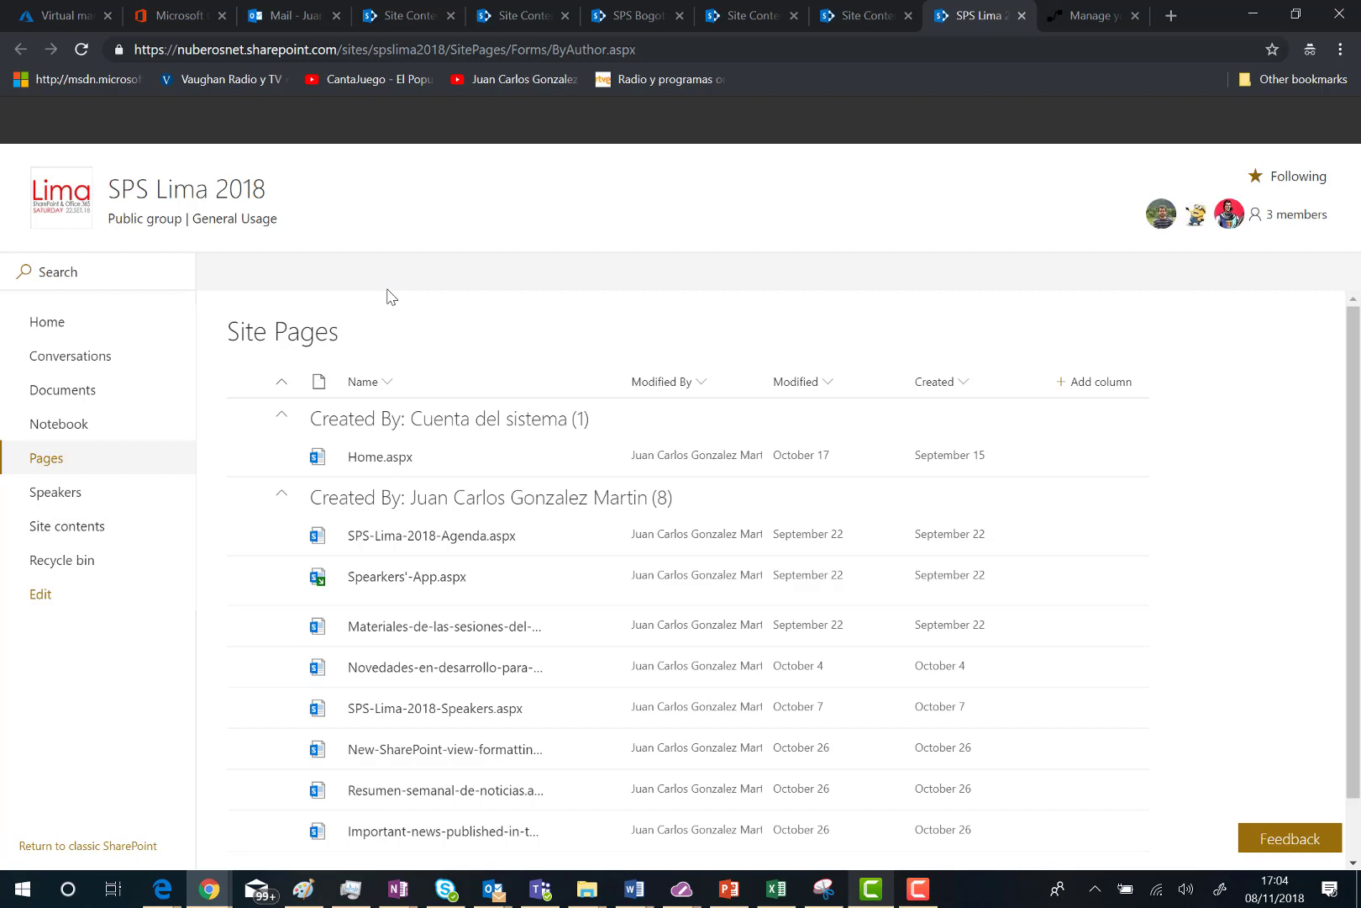
# Step: Choose Configure page approval flow from the Flow menu and begin creating the flow
pyautogui.click(488, 277)
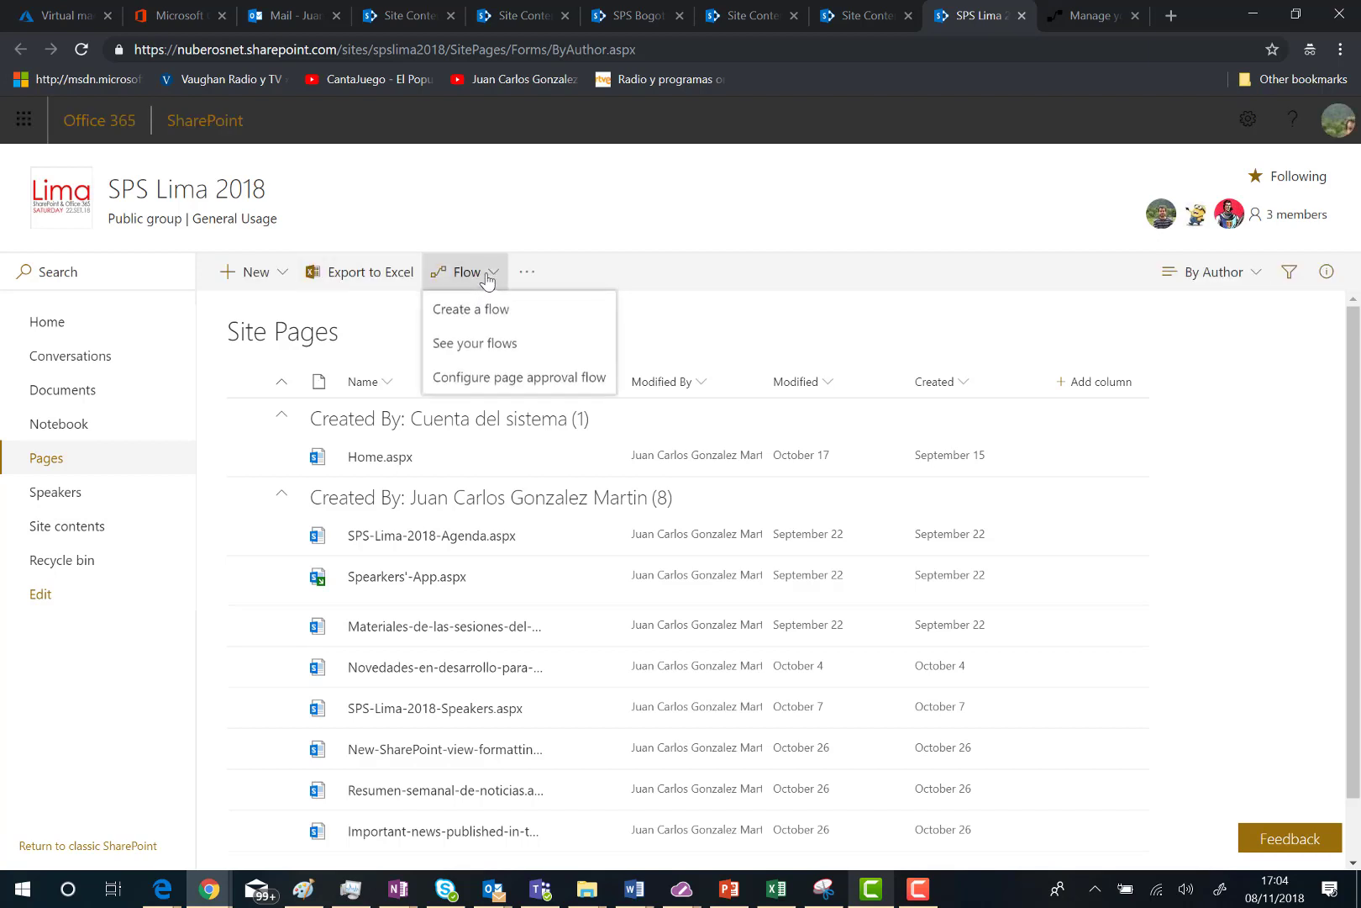
pyautogui.click(524, 380)
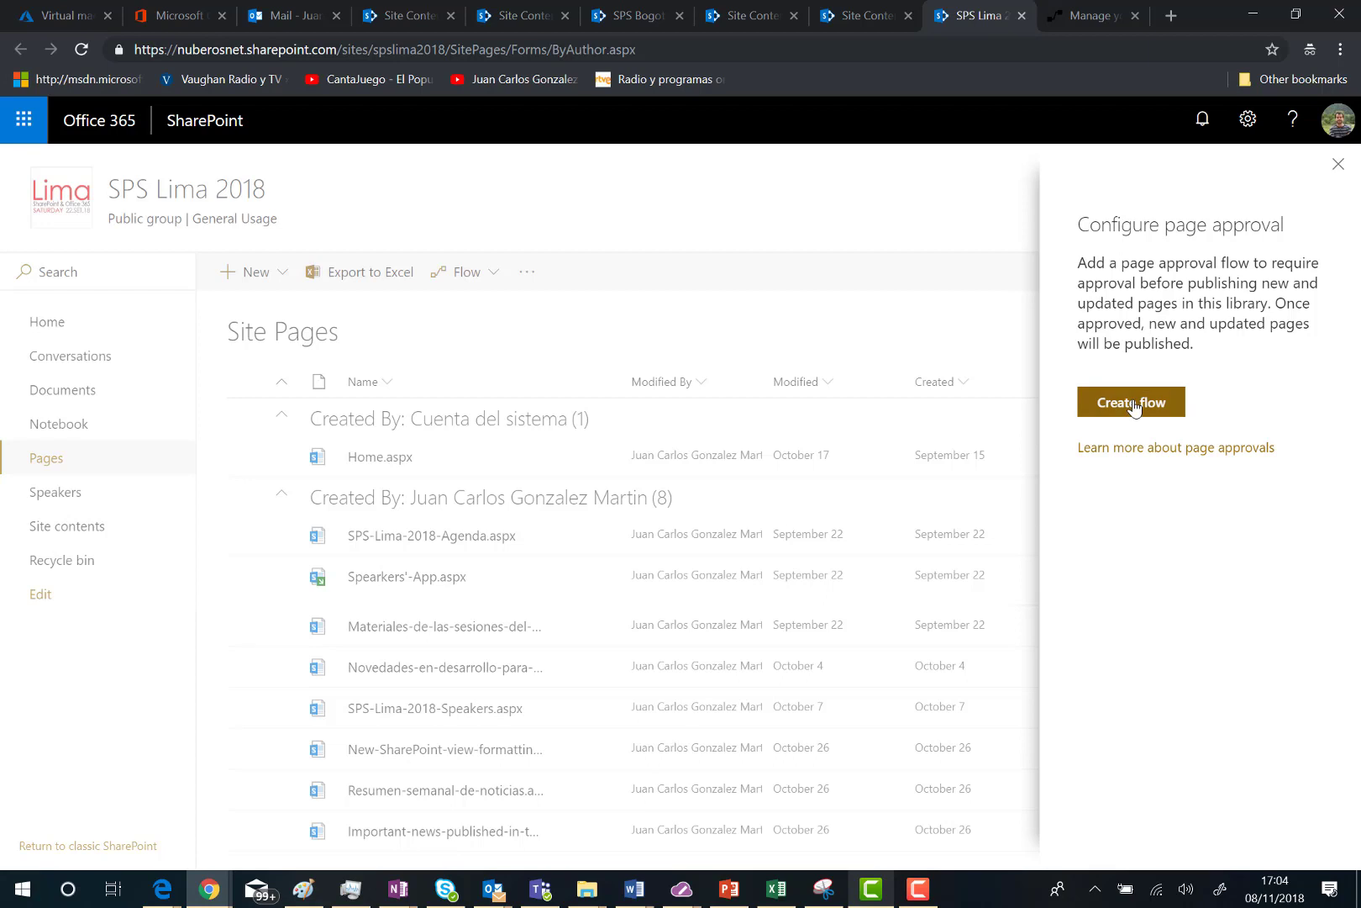
pyautogui.click(1129, 404)
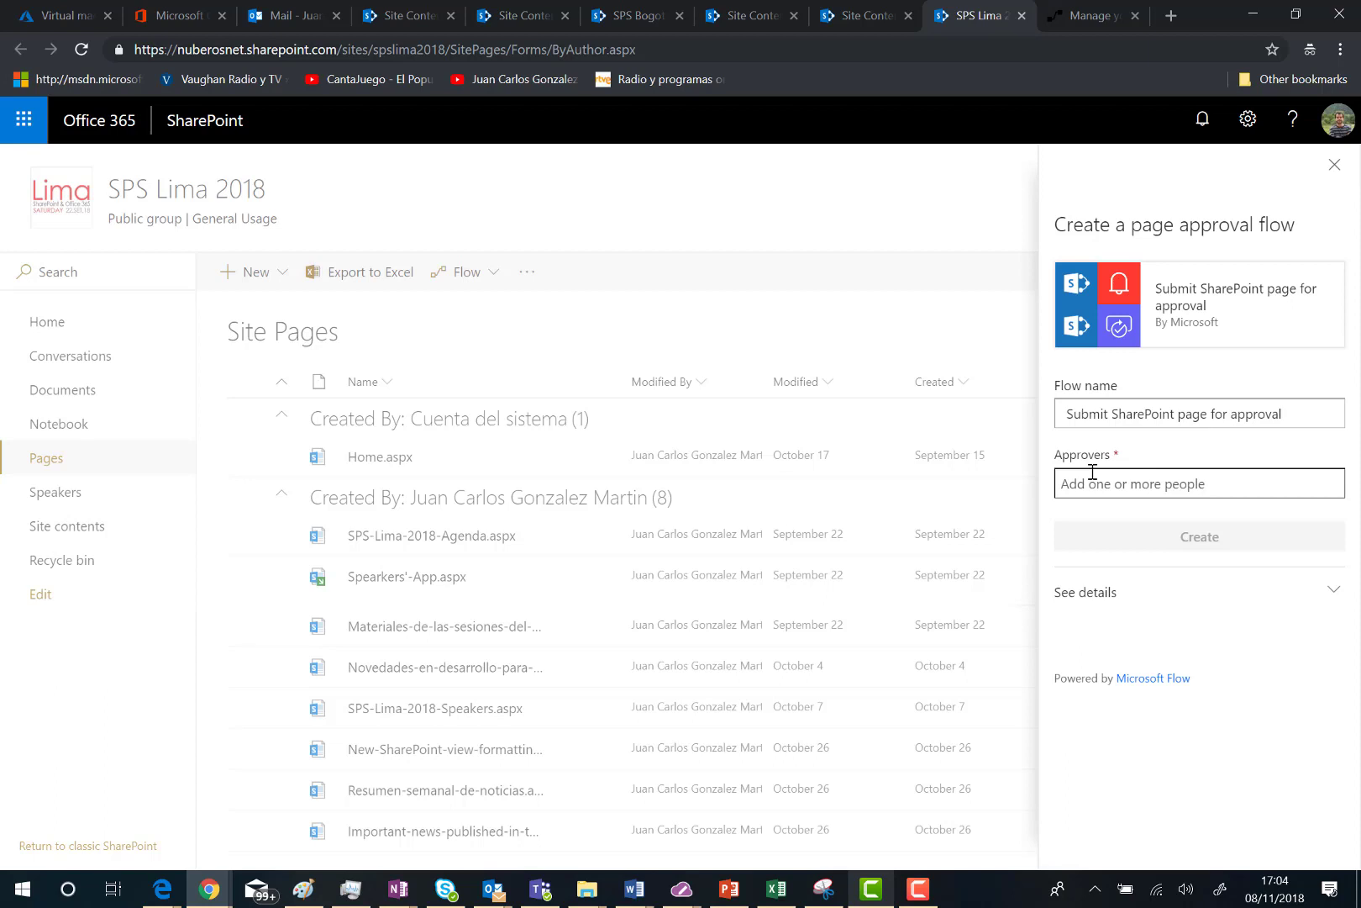
# Step: Set the approver's directory account as the flow's sole approver, replacing the wrongly resolved entry
pyautogui.click(1093, 475)
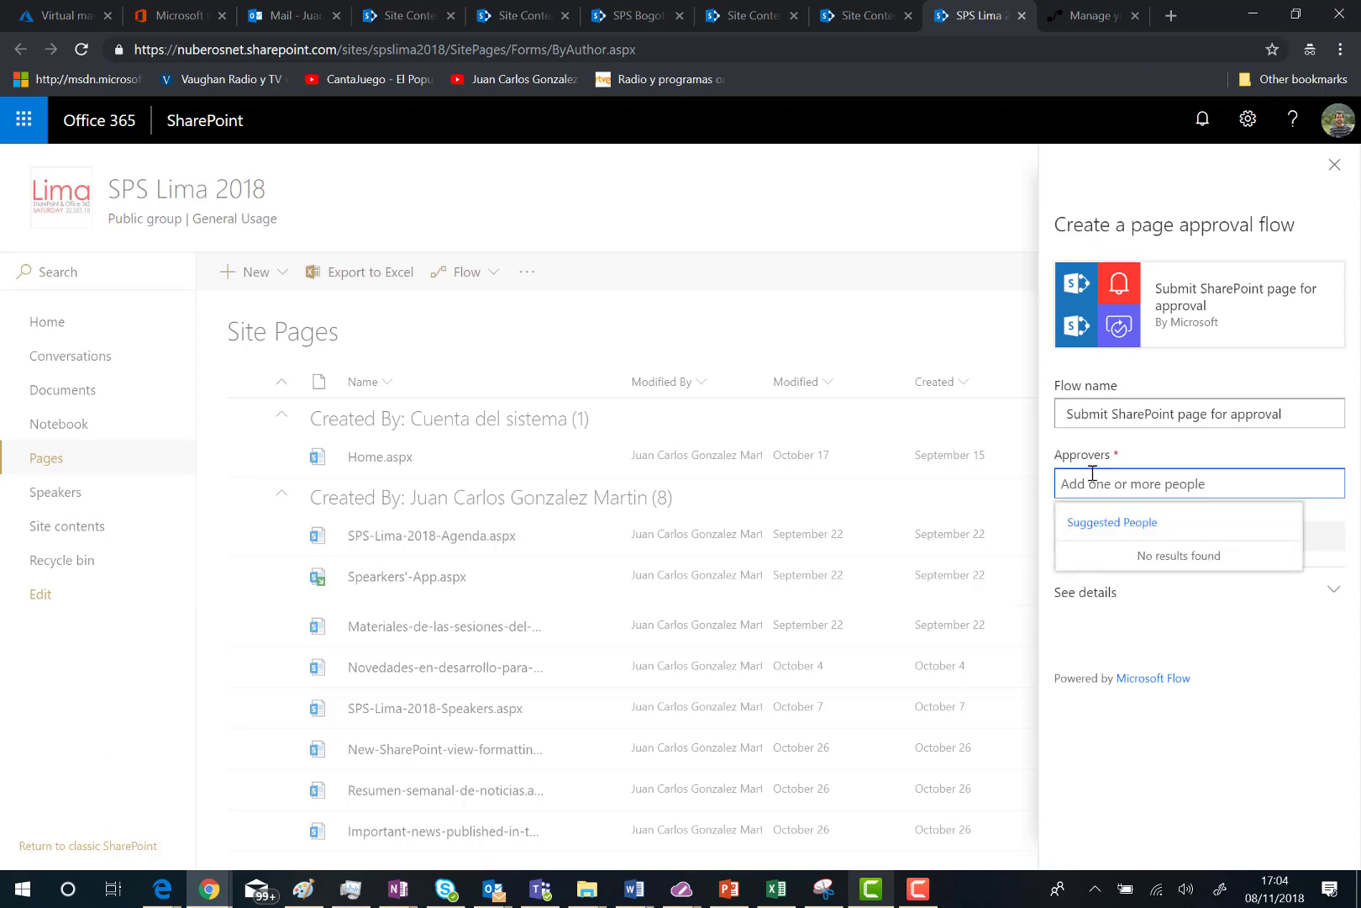
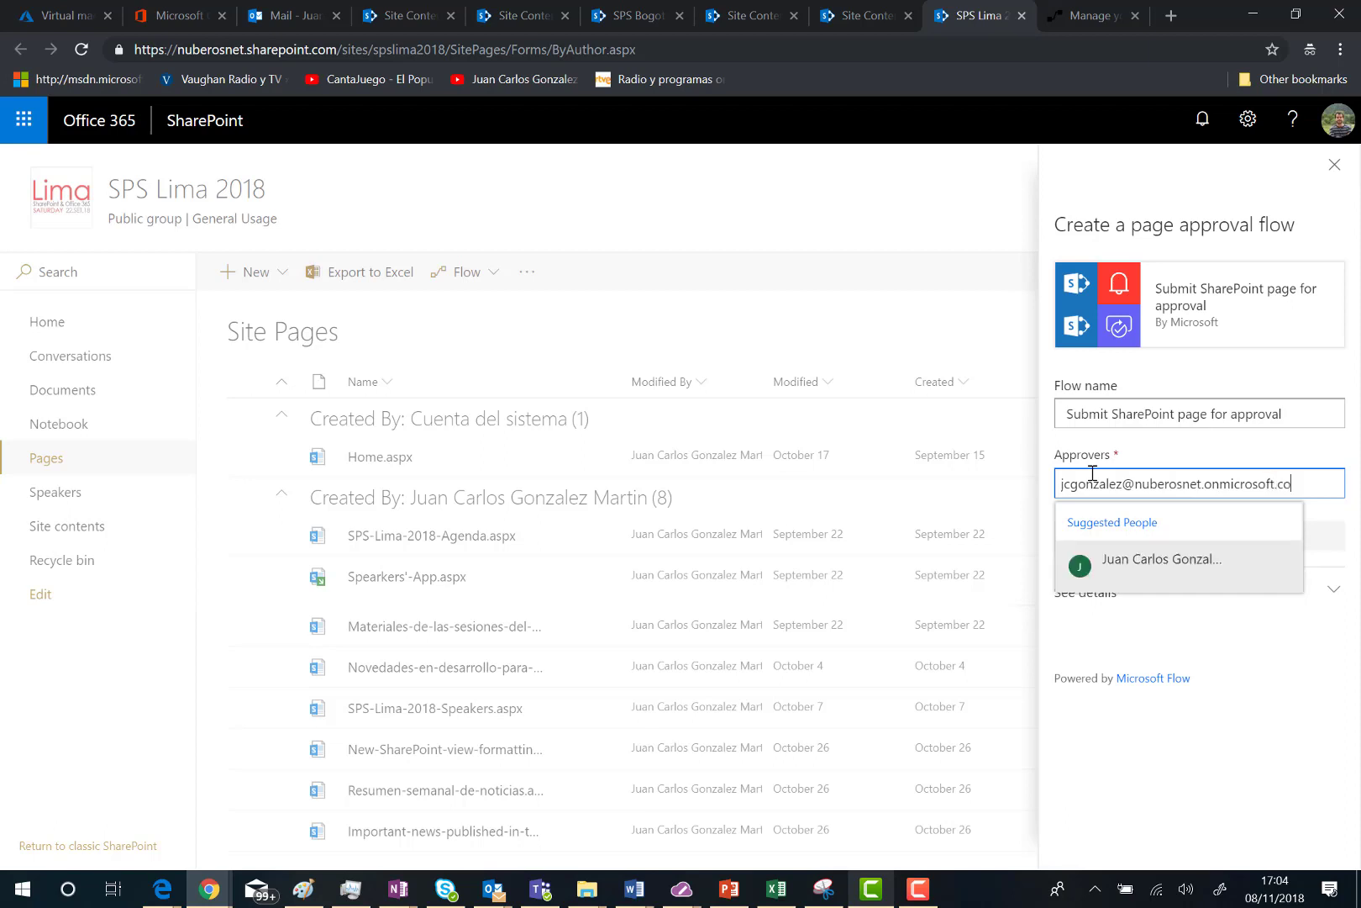
pyautogui.press('Tab')
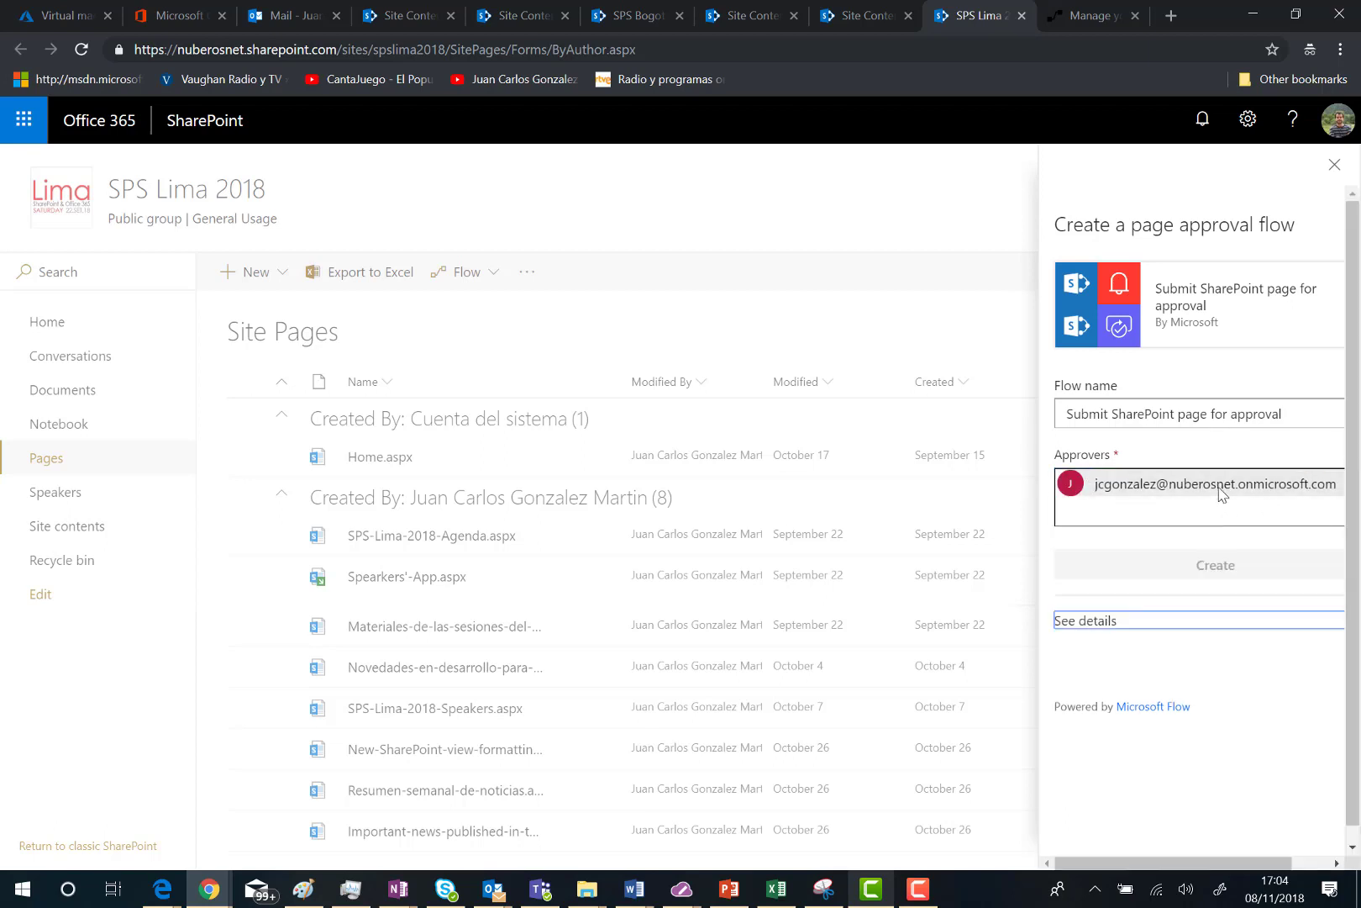
pyautogui.click(1308, 497)
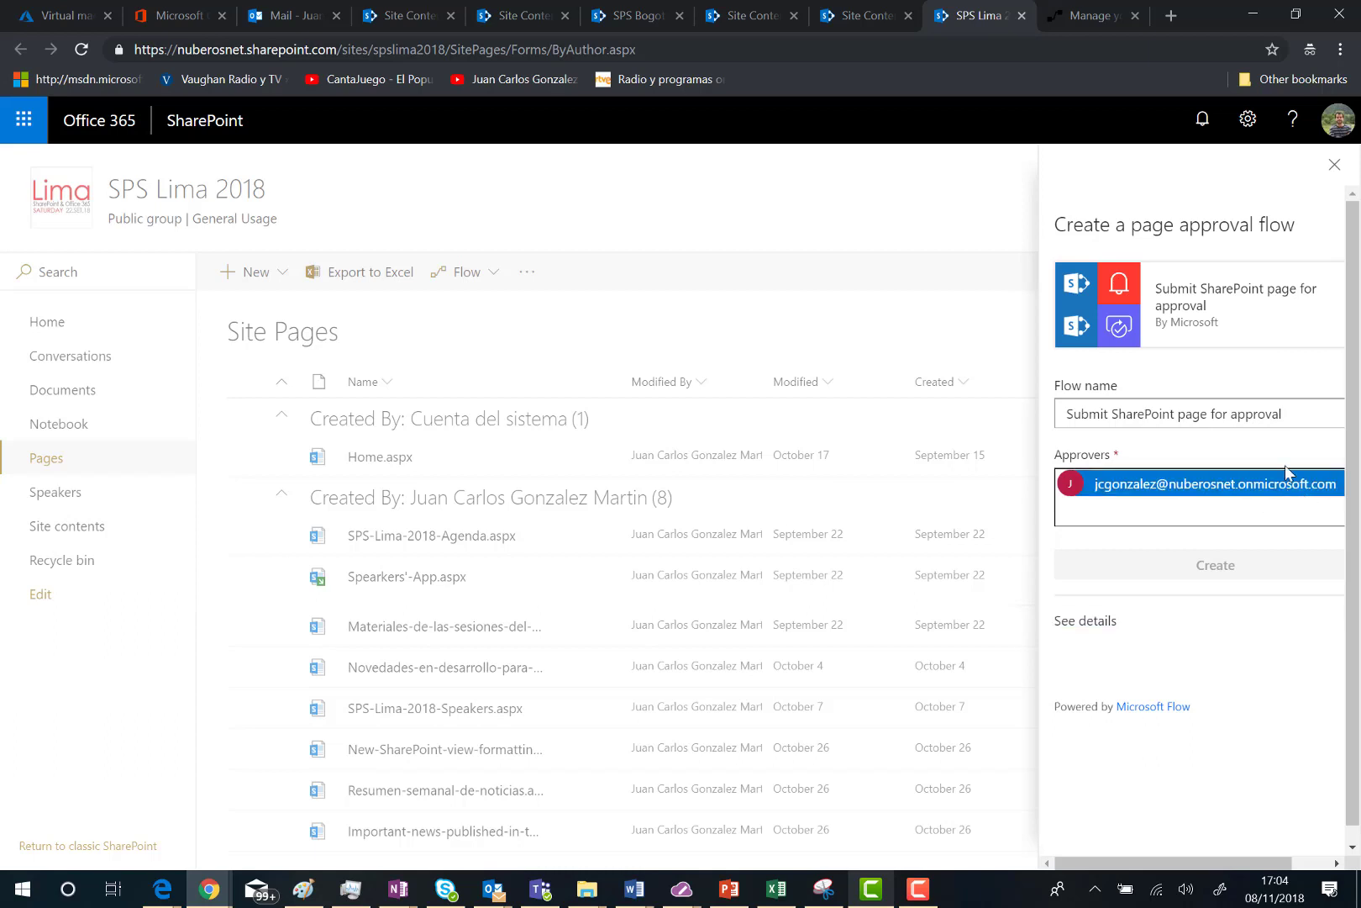
pyautogui.click(1258, 880)
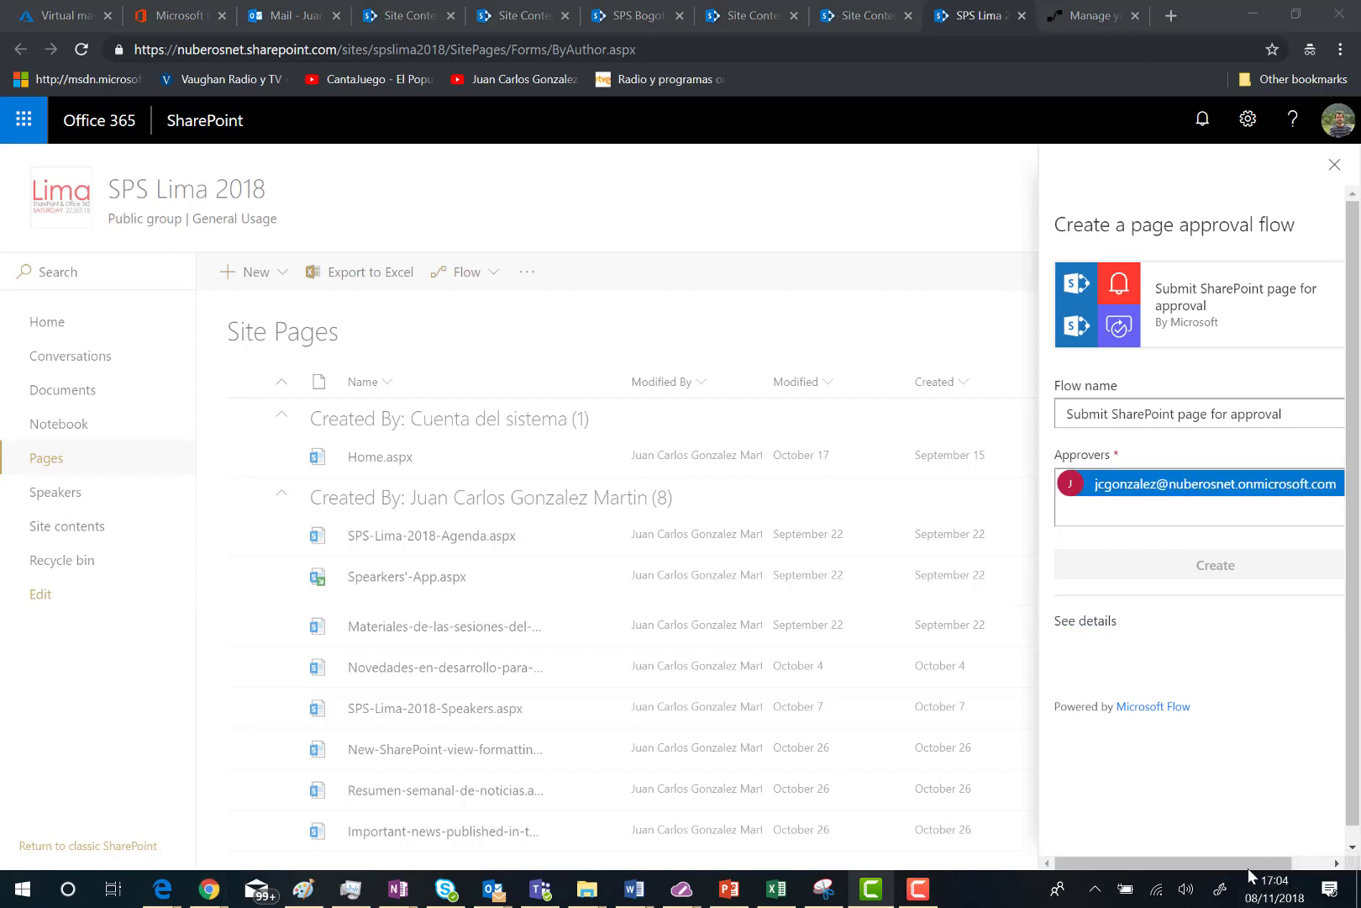
pyautogui.moveTo(1253, 861); pyautogui.dragTo(1289, 863)
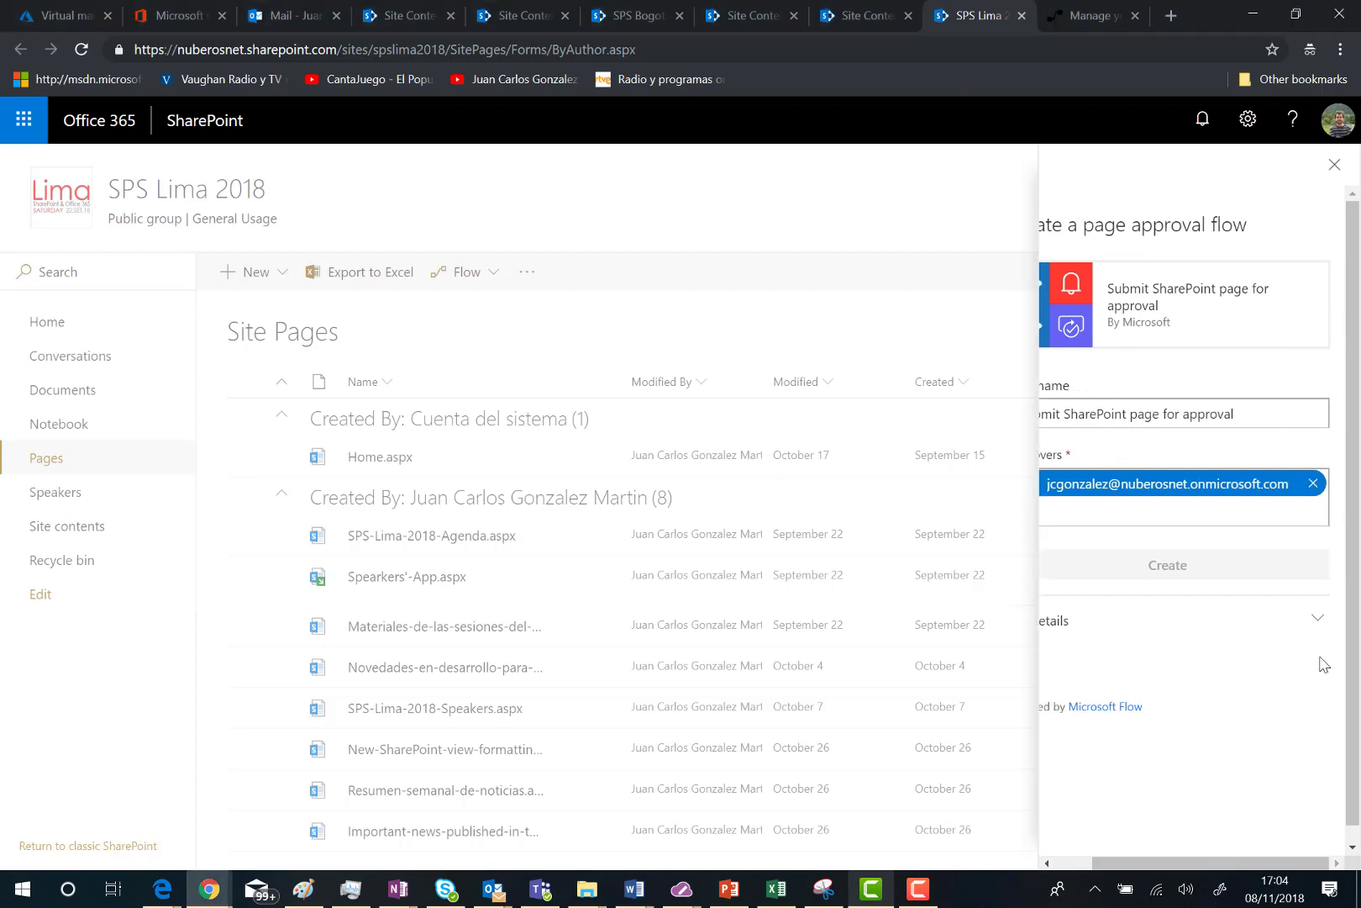
pyautogui.click(1311, 484)
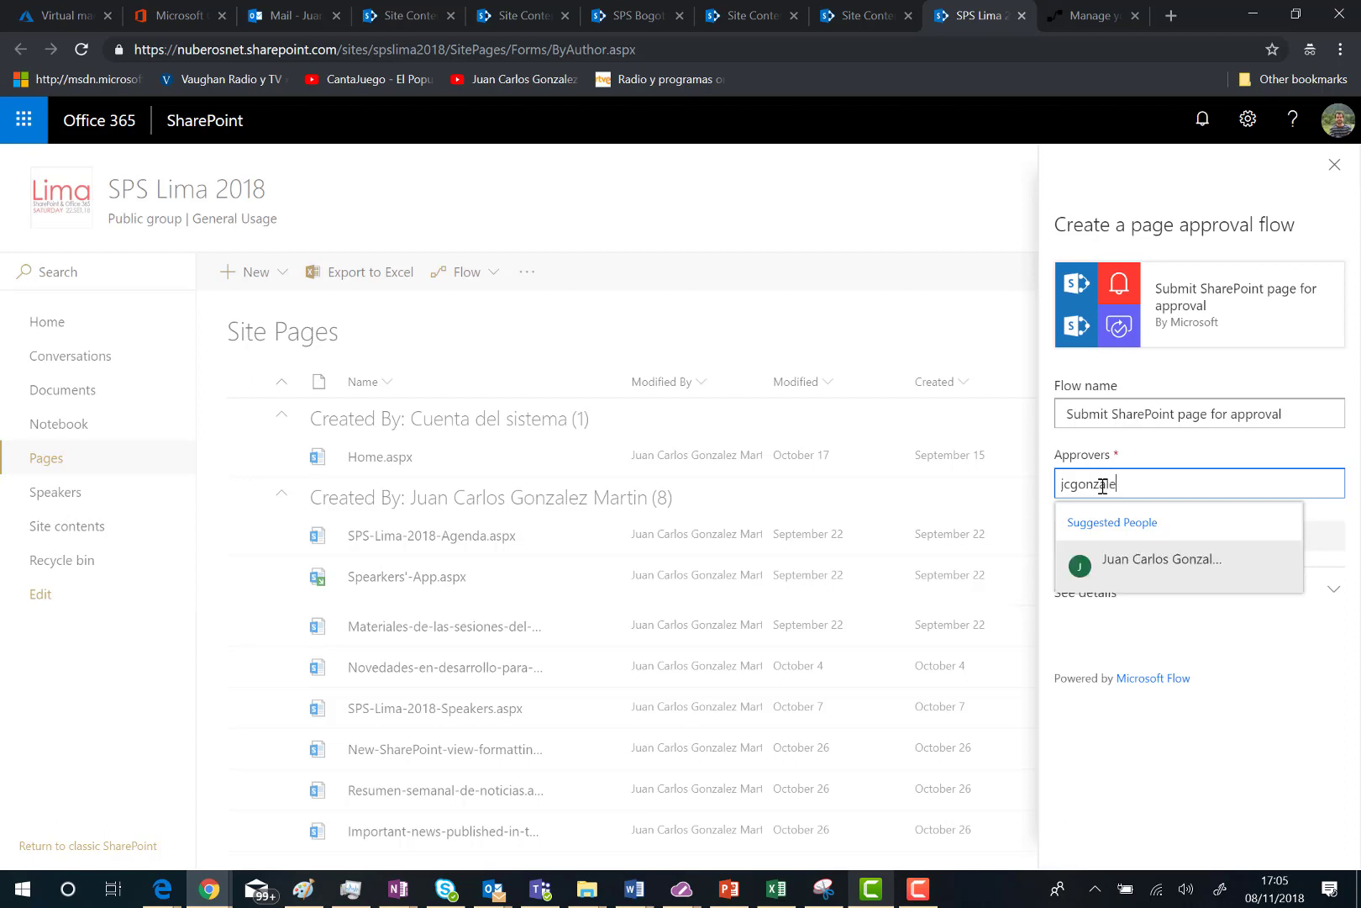
pyautogui.click(1149, 569)
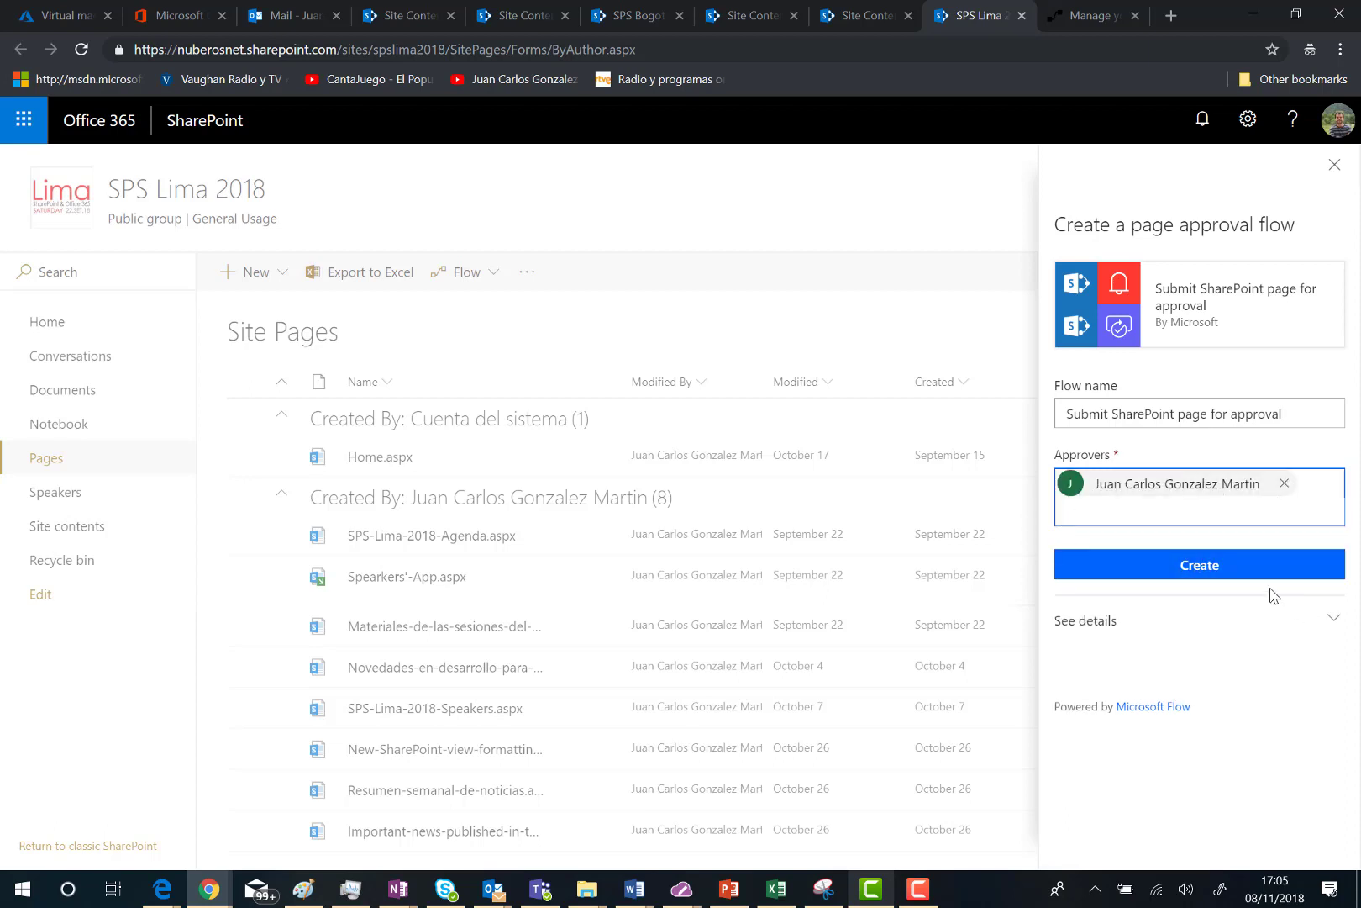
# Step: Review the flow's details and connections, then create the page approval flow
pyautogui.click(1331, 620)
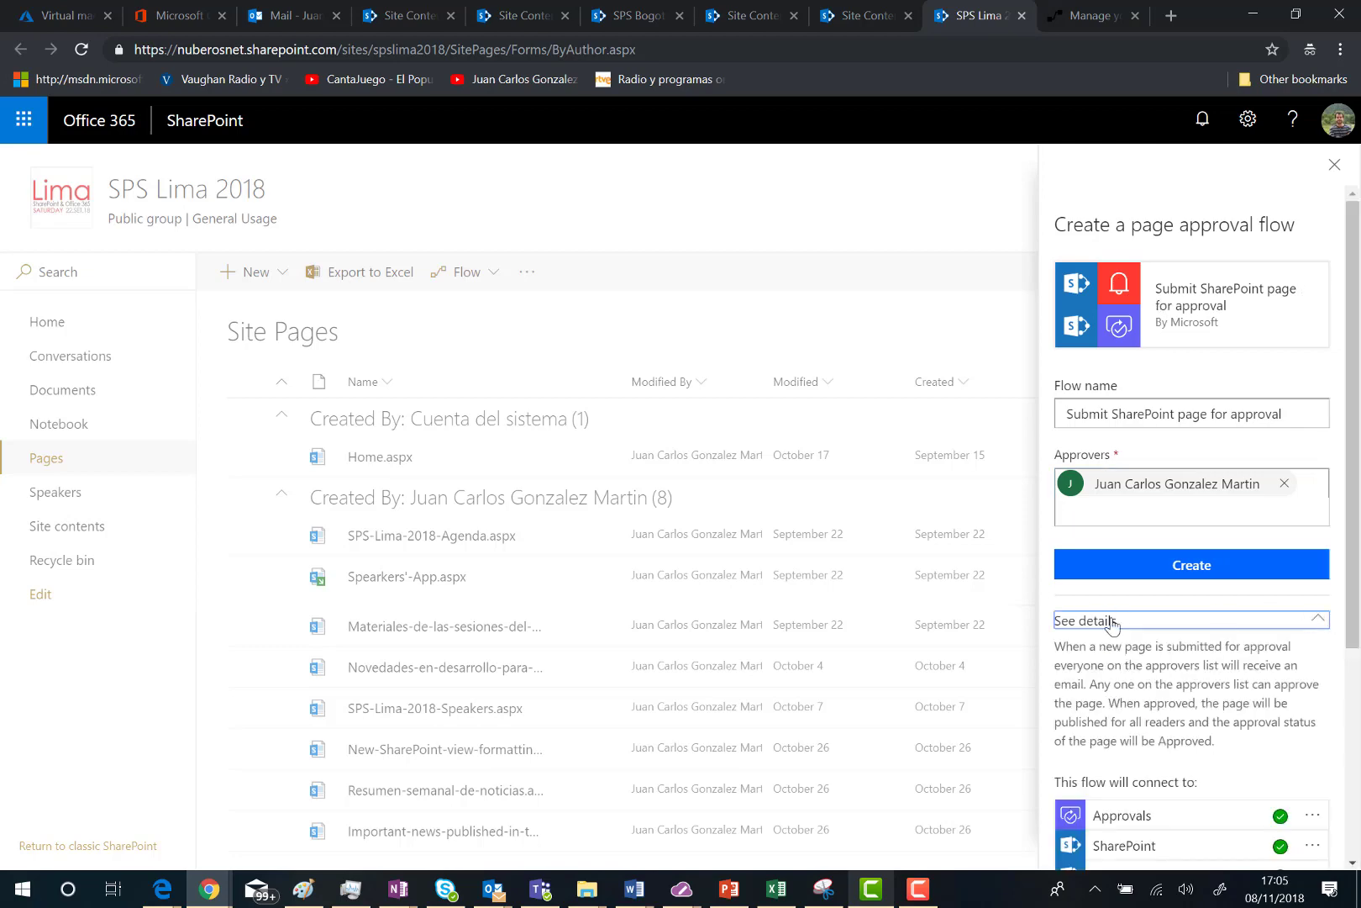
pyautogui.scroll(-4, 1112, 626)
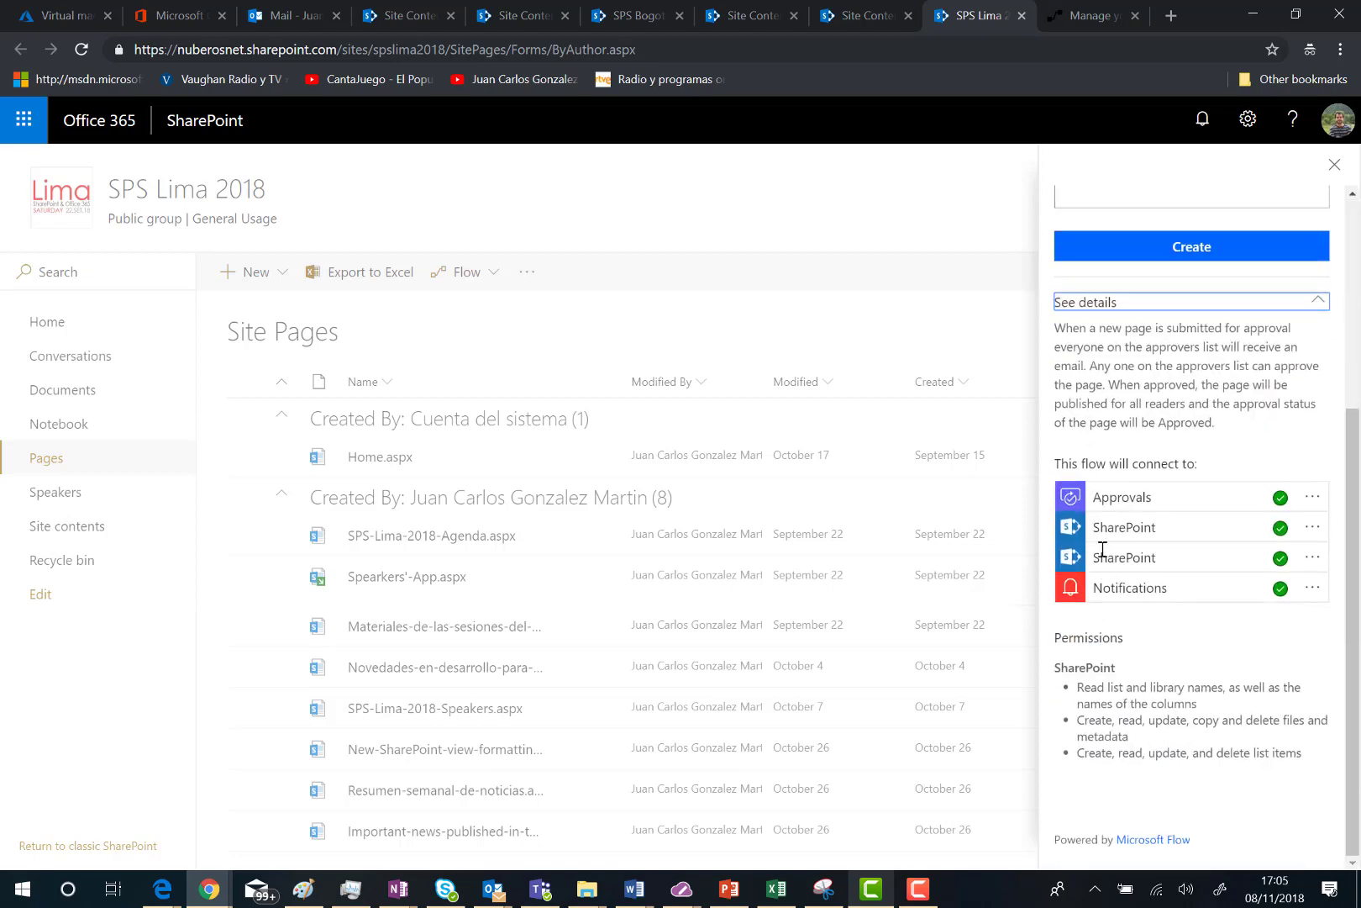
pyautogui.scroll(3, 1099, 538)
pyautogui.scroll(-3, 1107, 521)
pyautogui.scroll(4, 1105, 692)
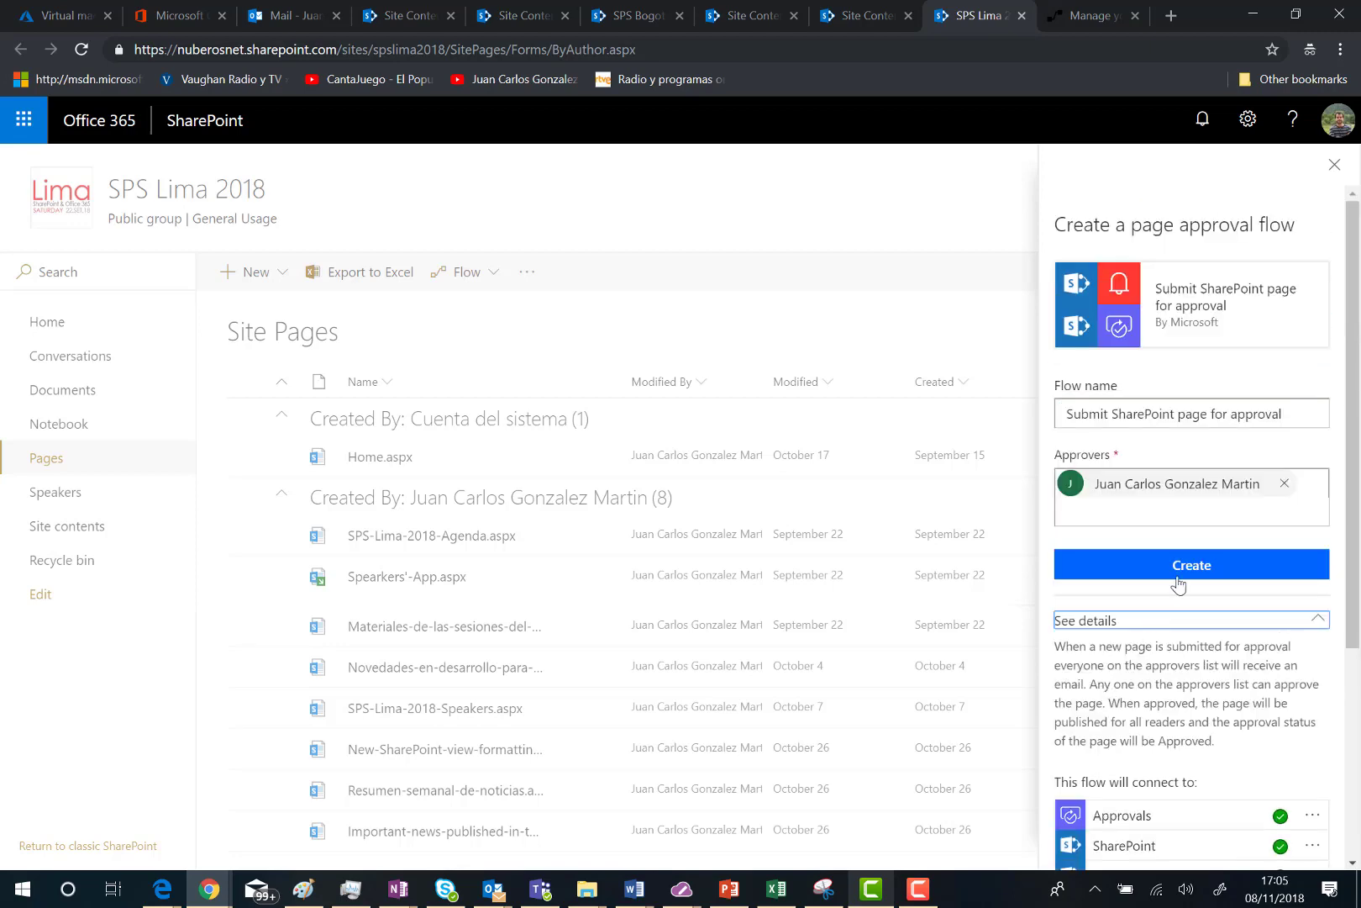
pyautogui.click(1180, 565)
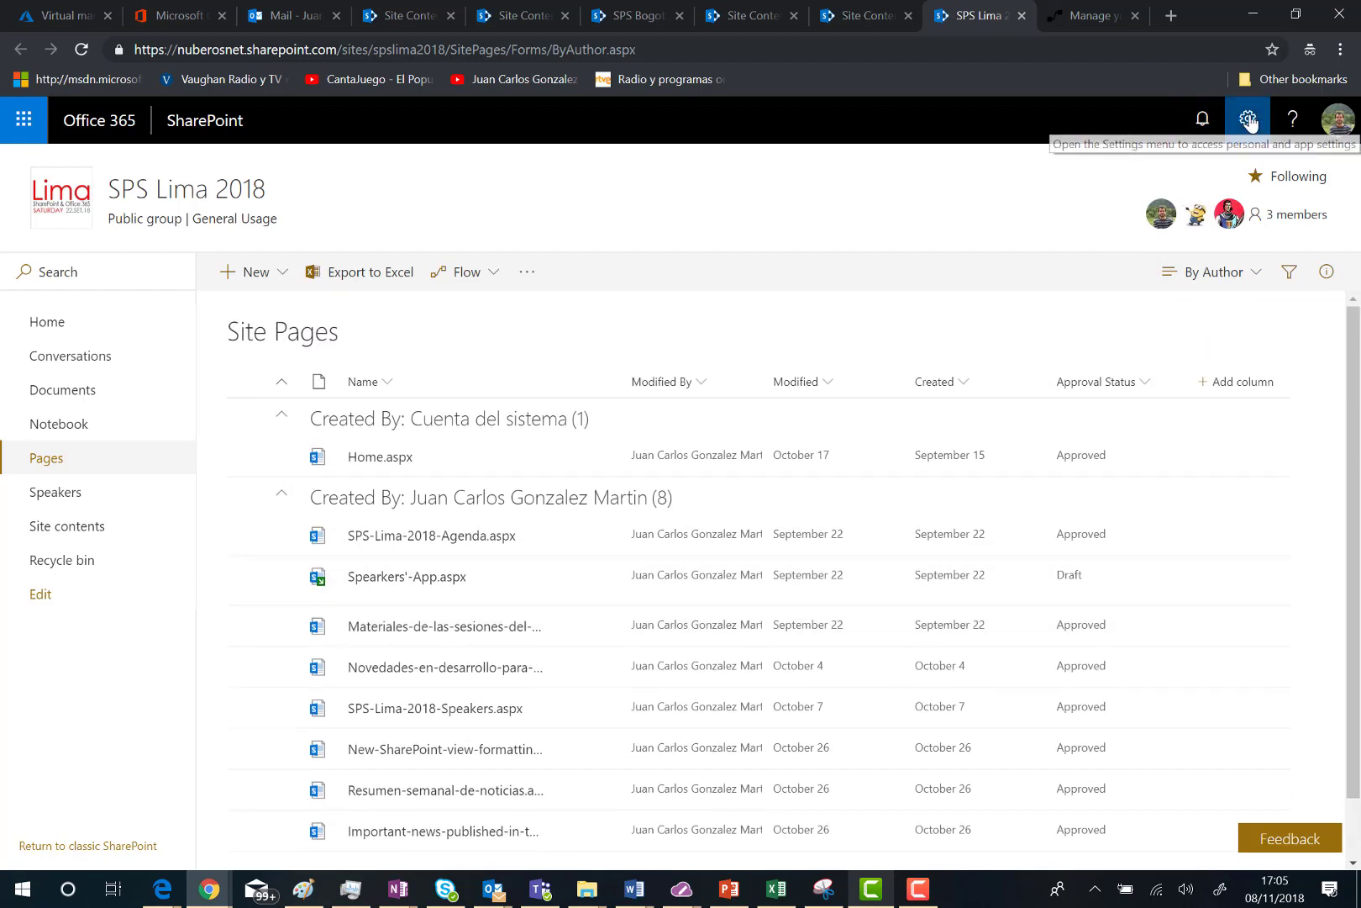
# Step: Open Site Pages Library settings > Versioning settings to check content approval is required
pyautogui.click(1249, 122)
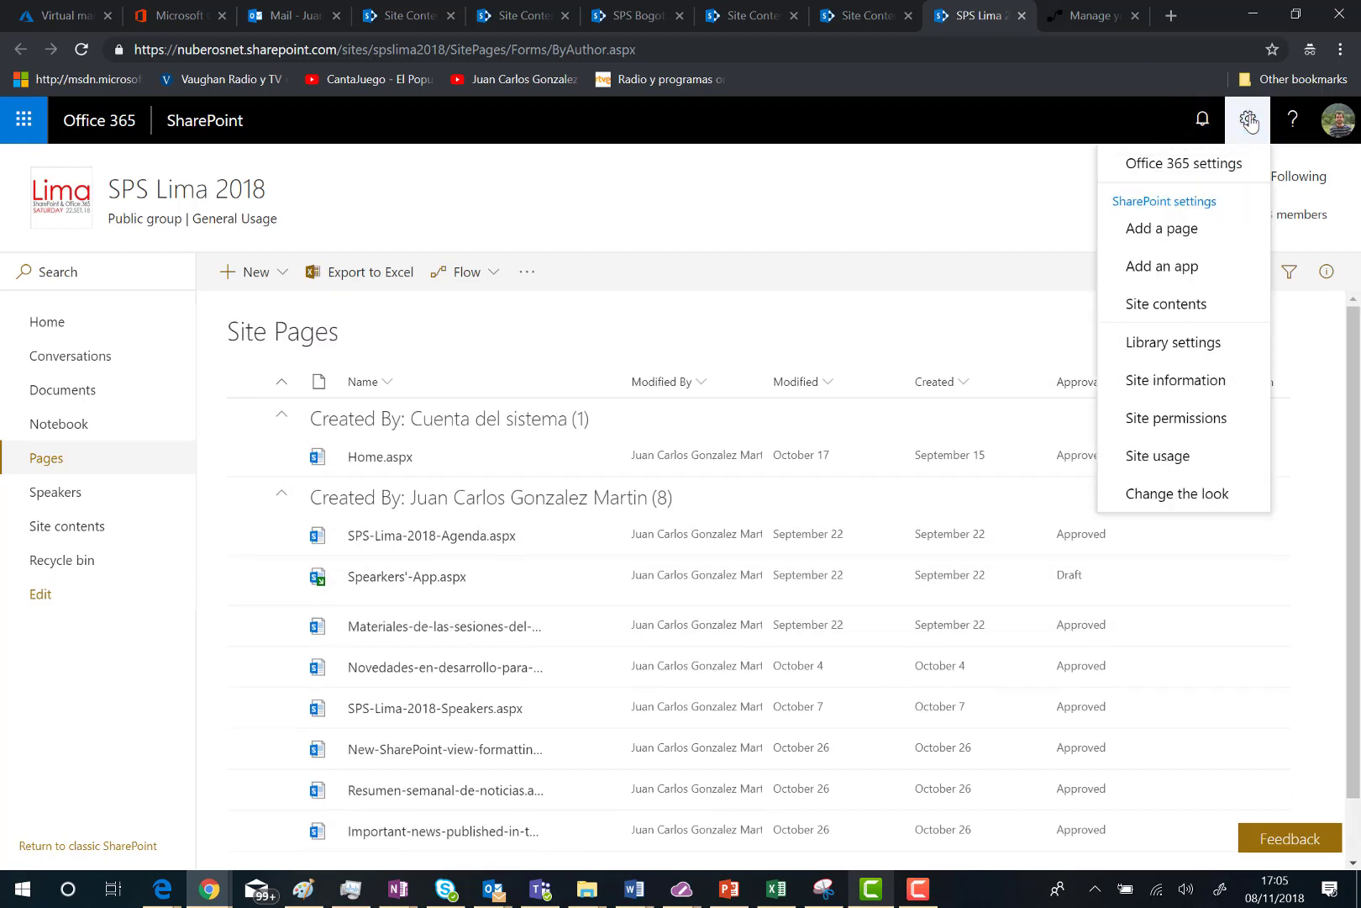
pyautogui.click(1179, 344)
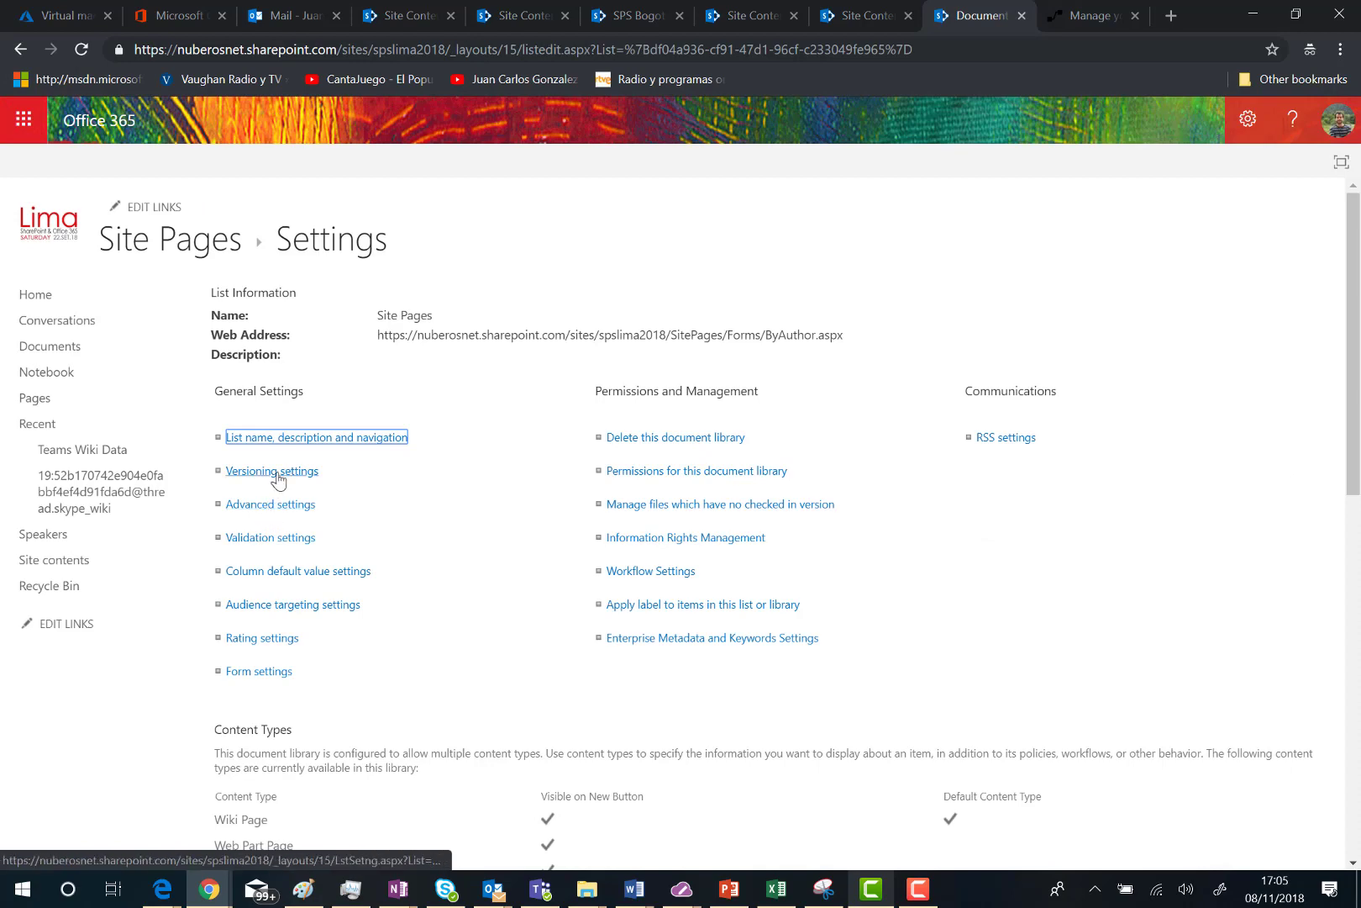
pyautogui.click(737, 542)
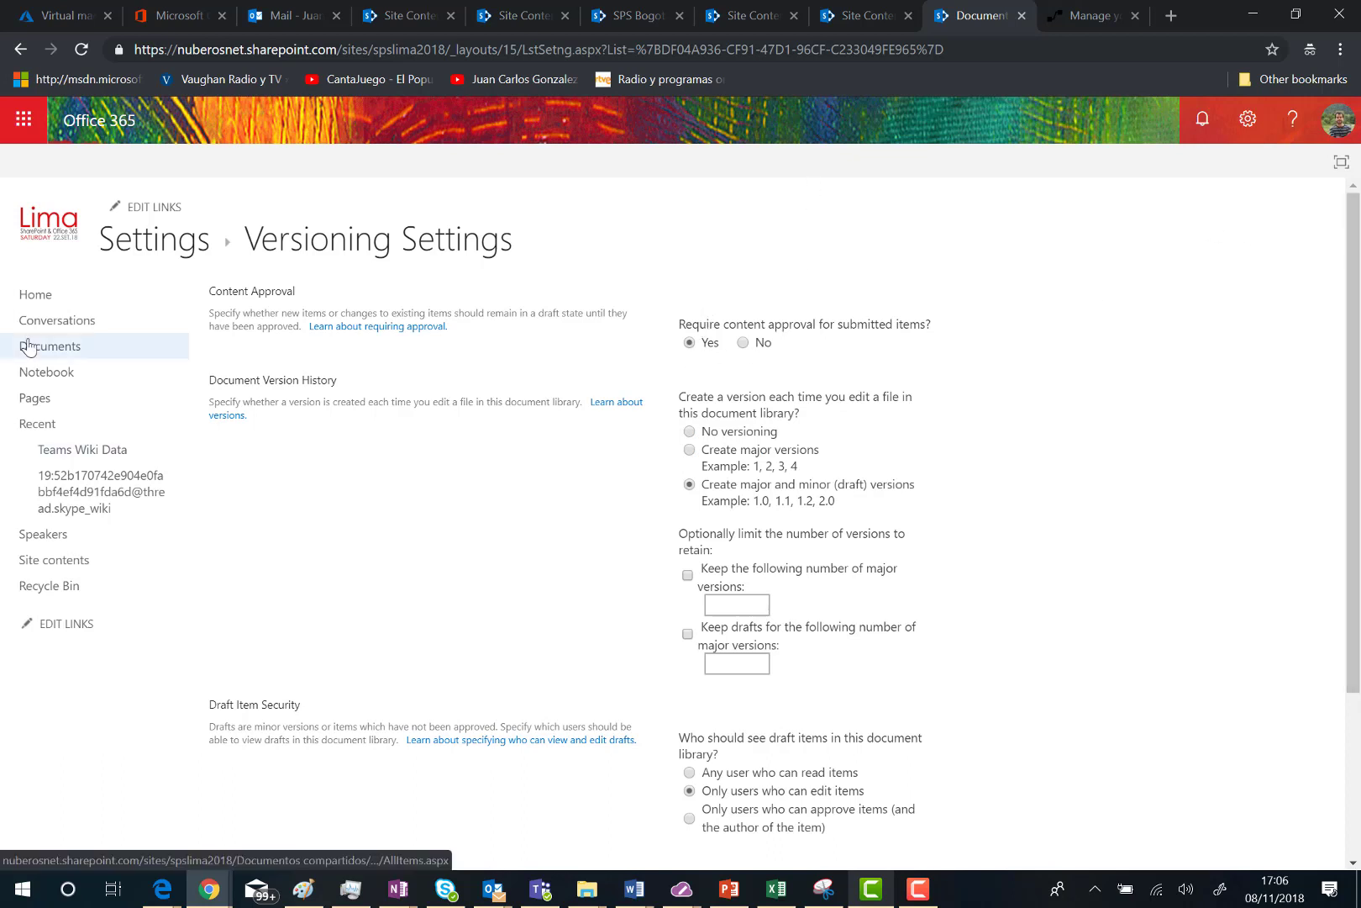
# Step: From the site home, create a new site page titled 'Call for Sponsor'
pyautogui.click(29, 303)
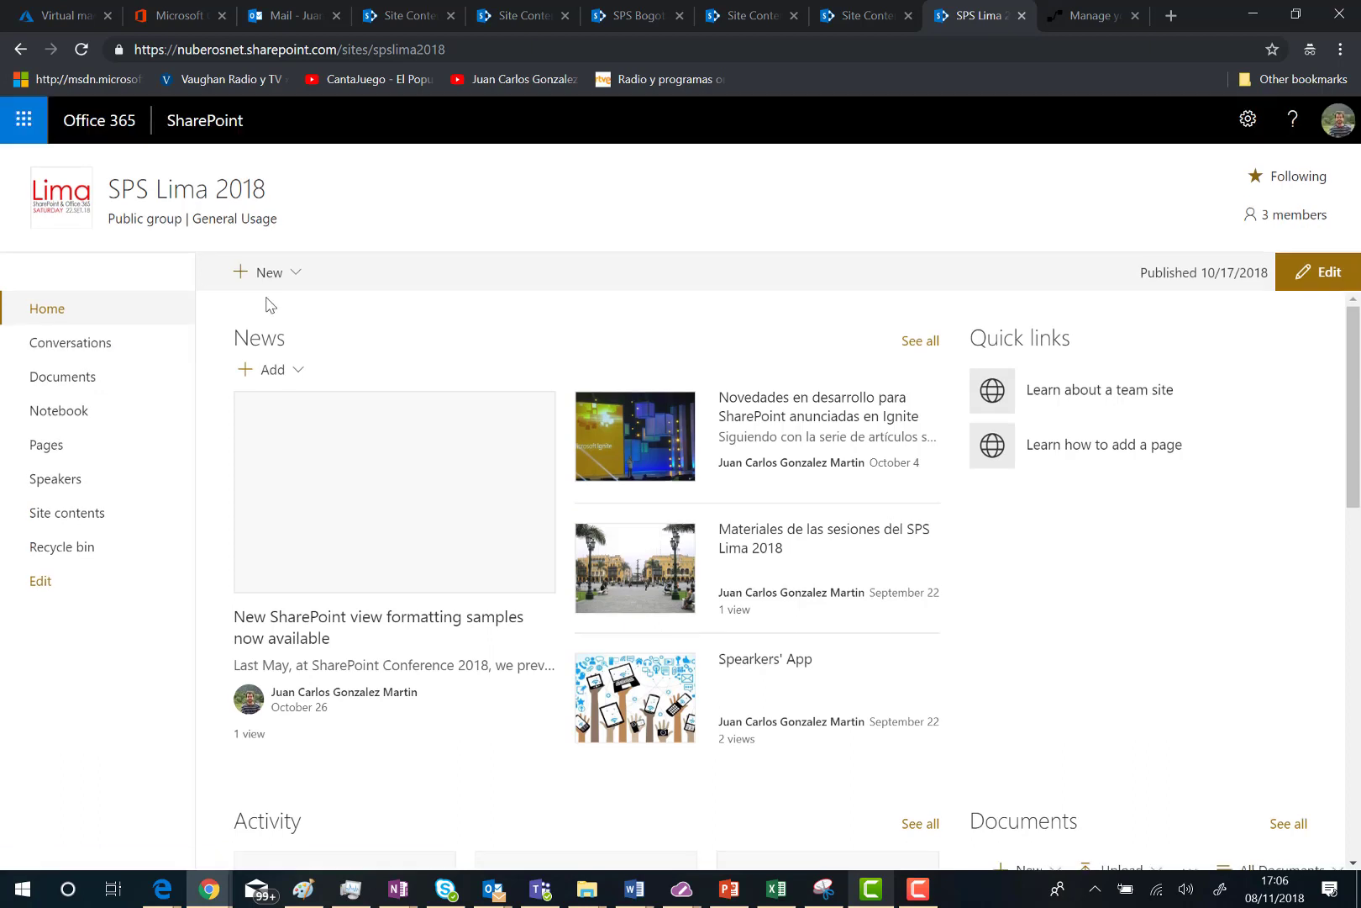
pyautogui.click(298, 275)
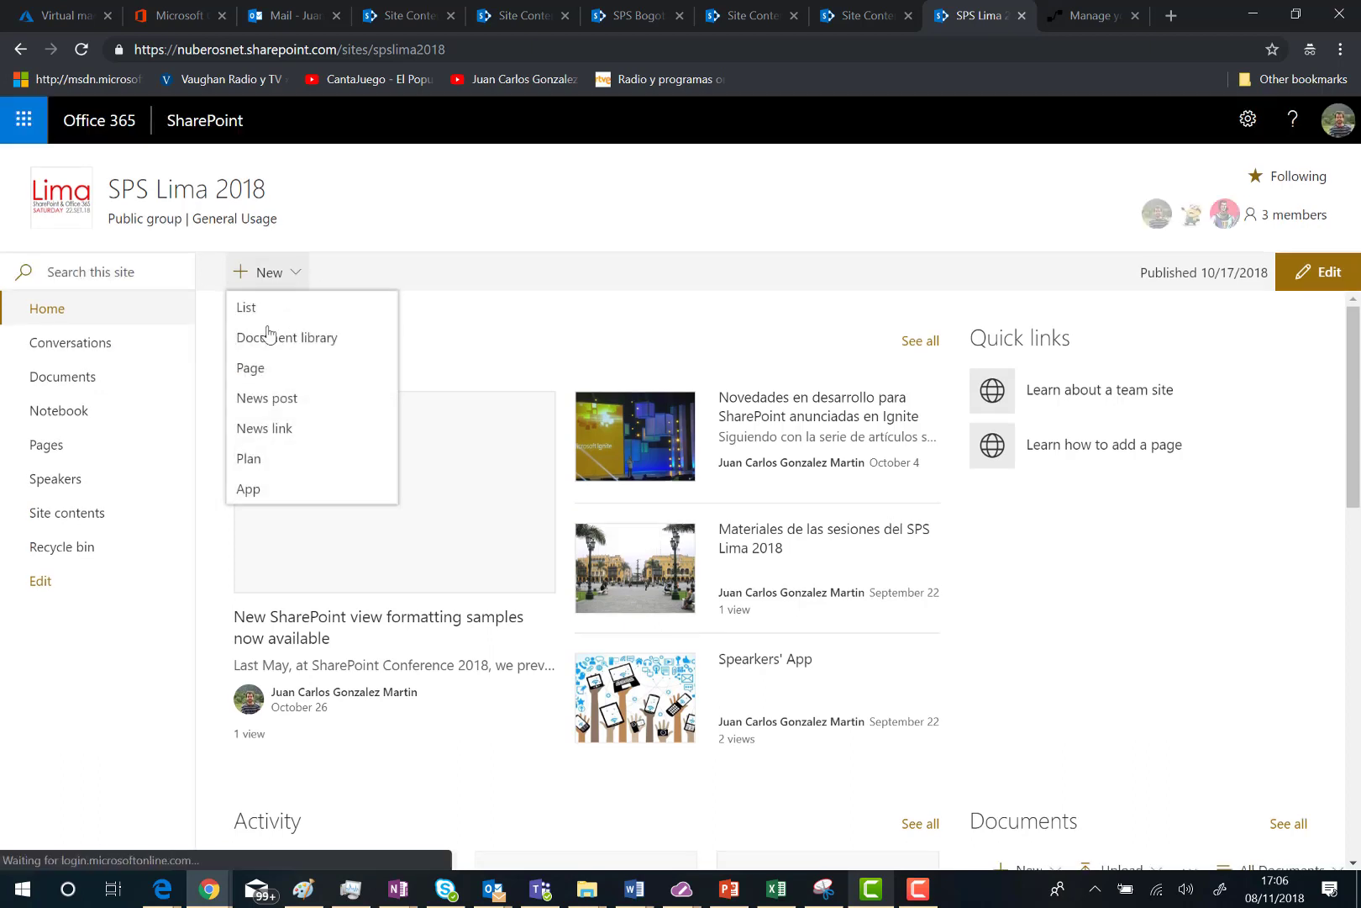
pyautogui.click(257, 366)
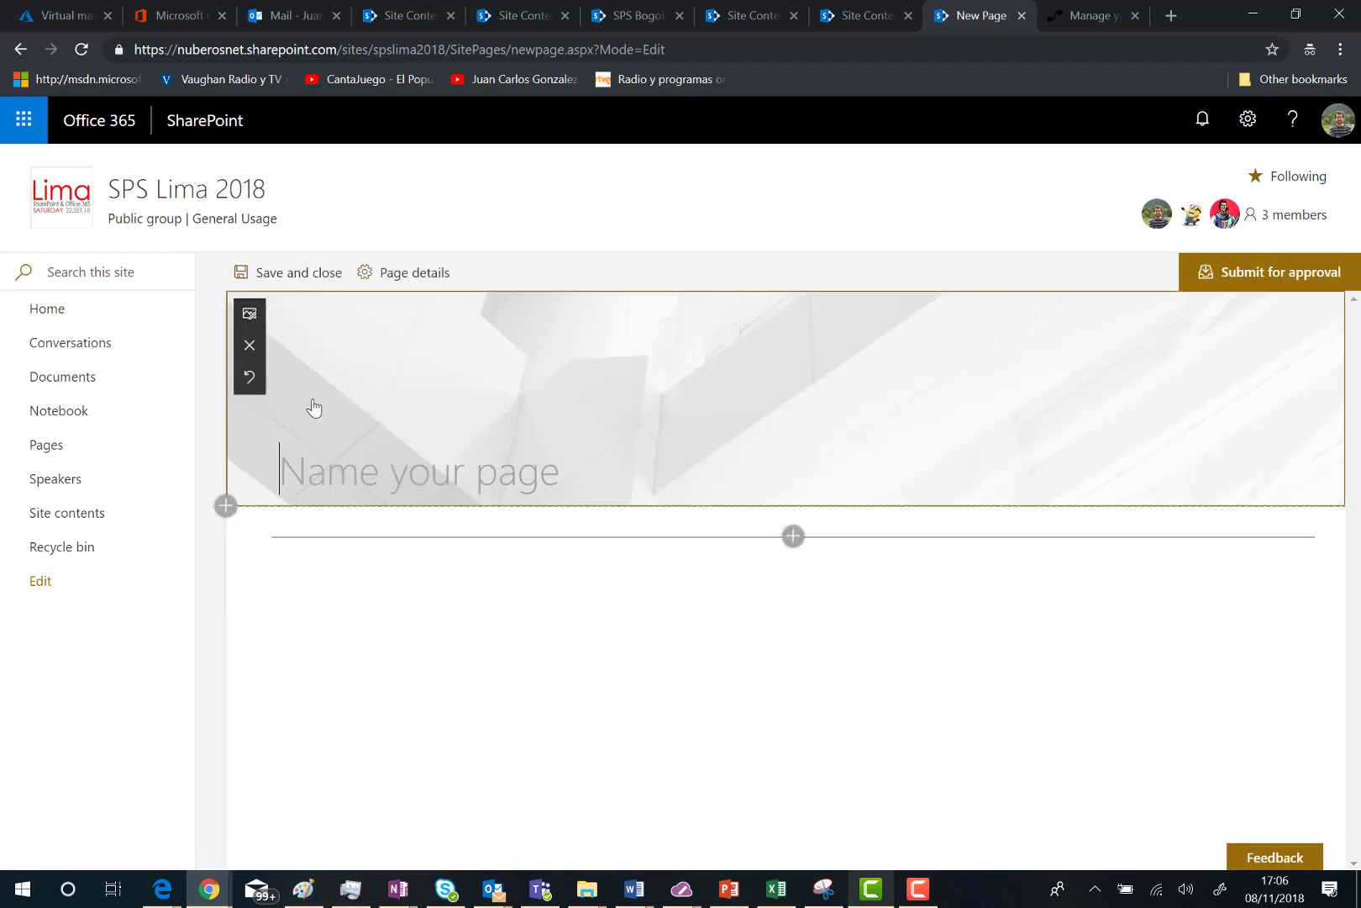
pyautogui.write('CA')
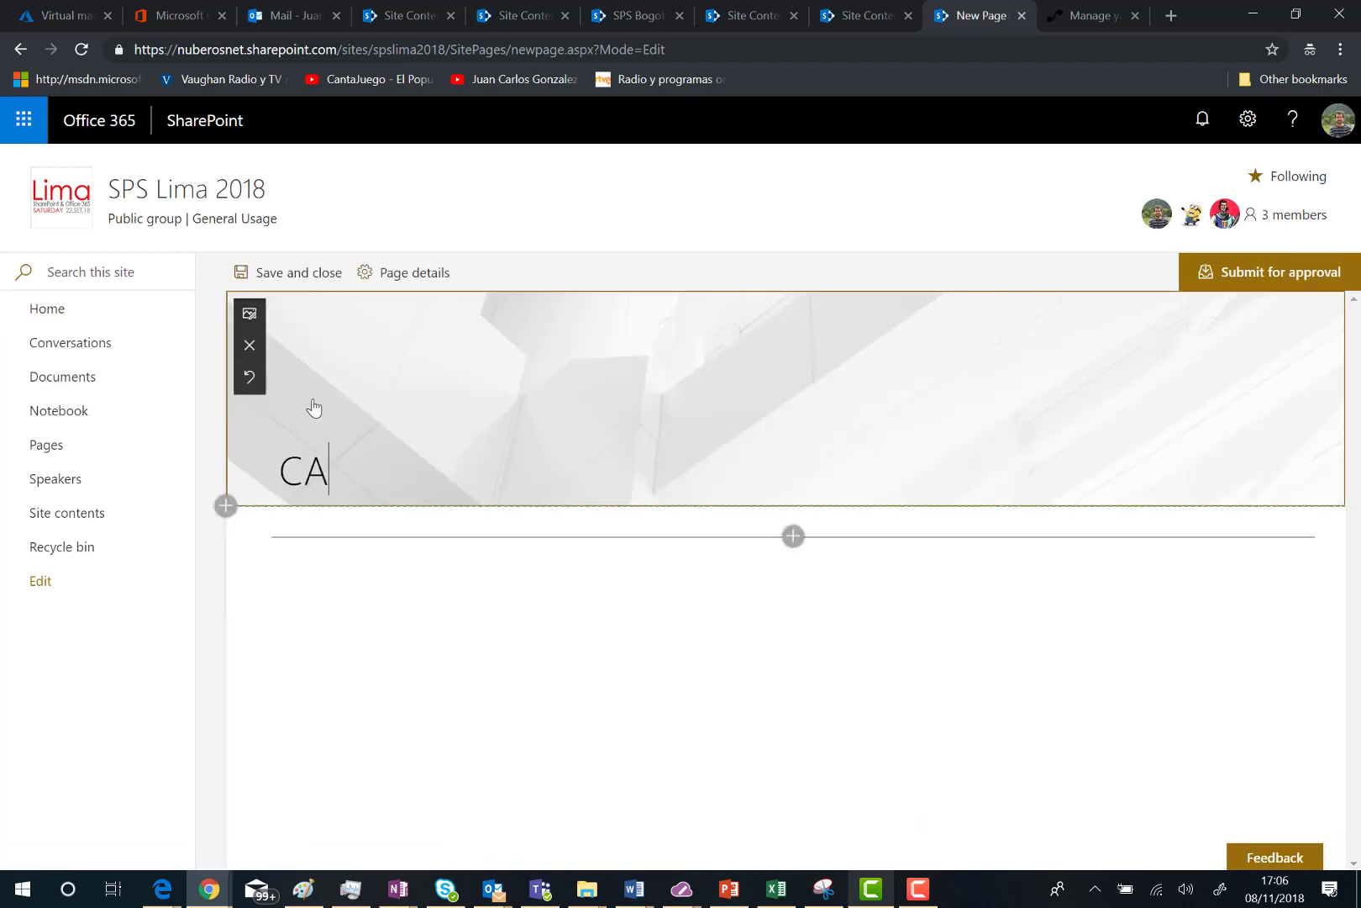
pyautogui.press('BackSpace')
pyautogui.write('all for')
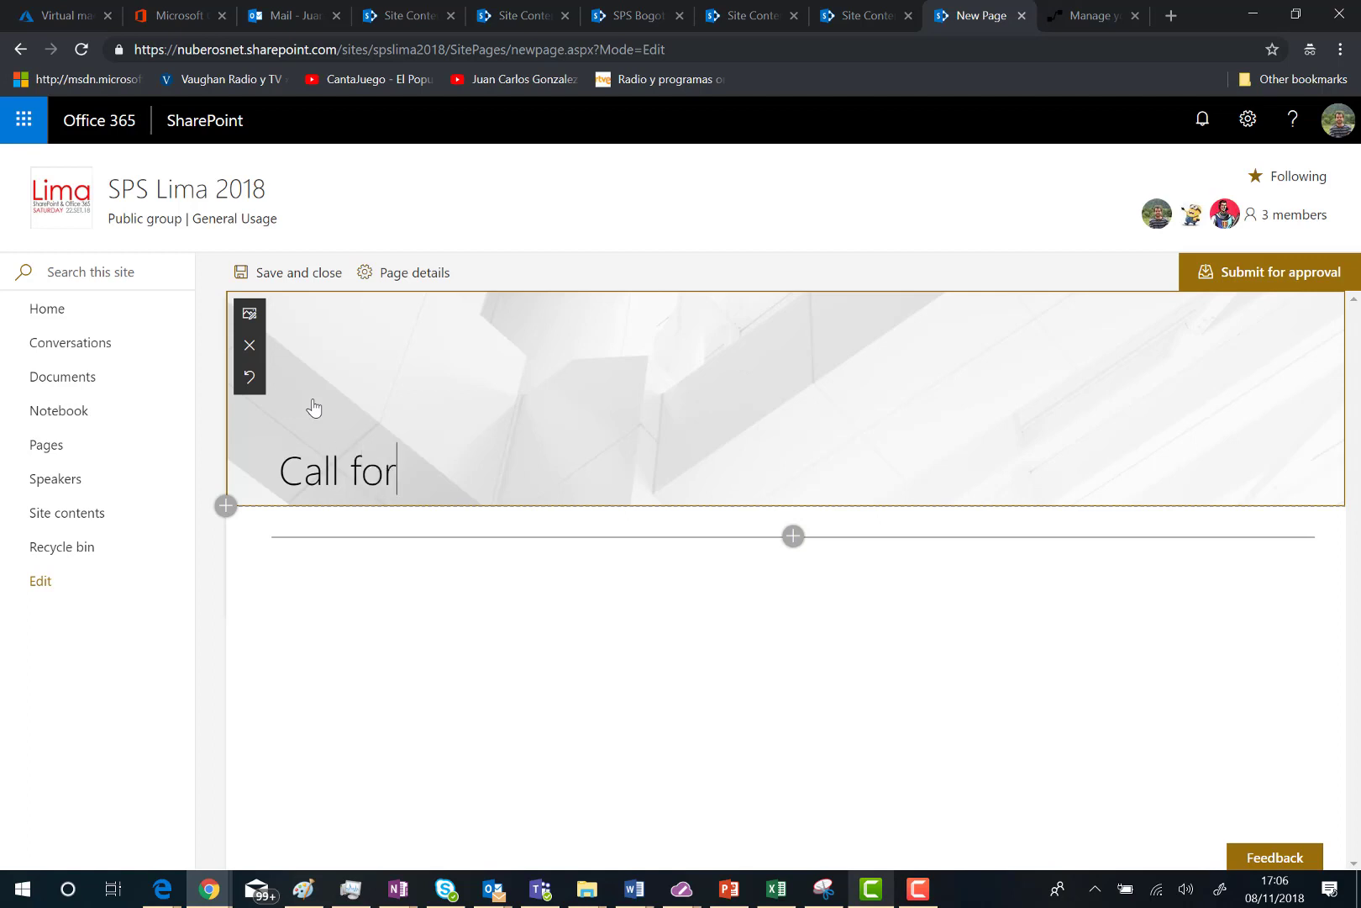
pyautogui.write(' Sponso')
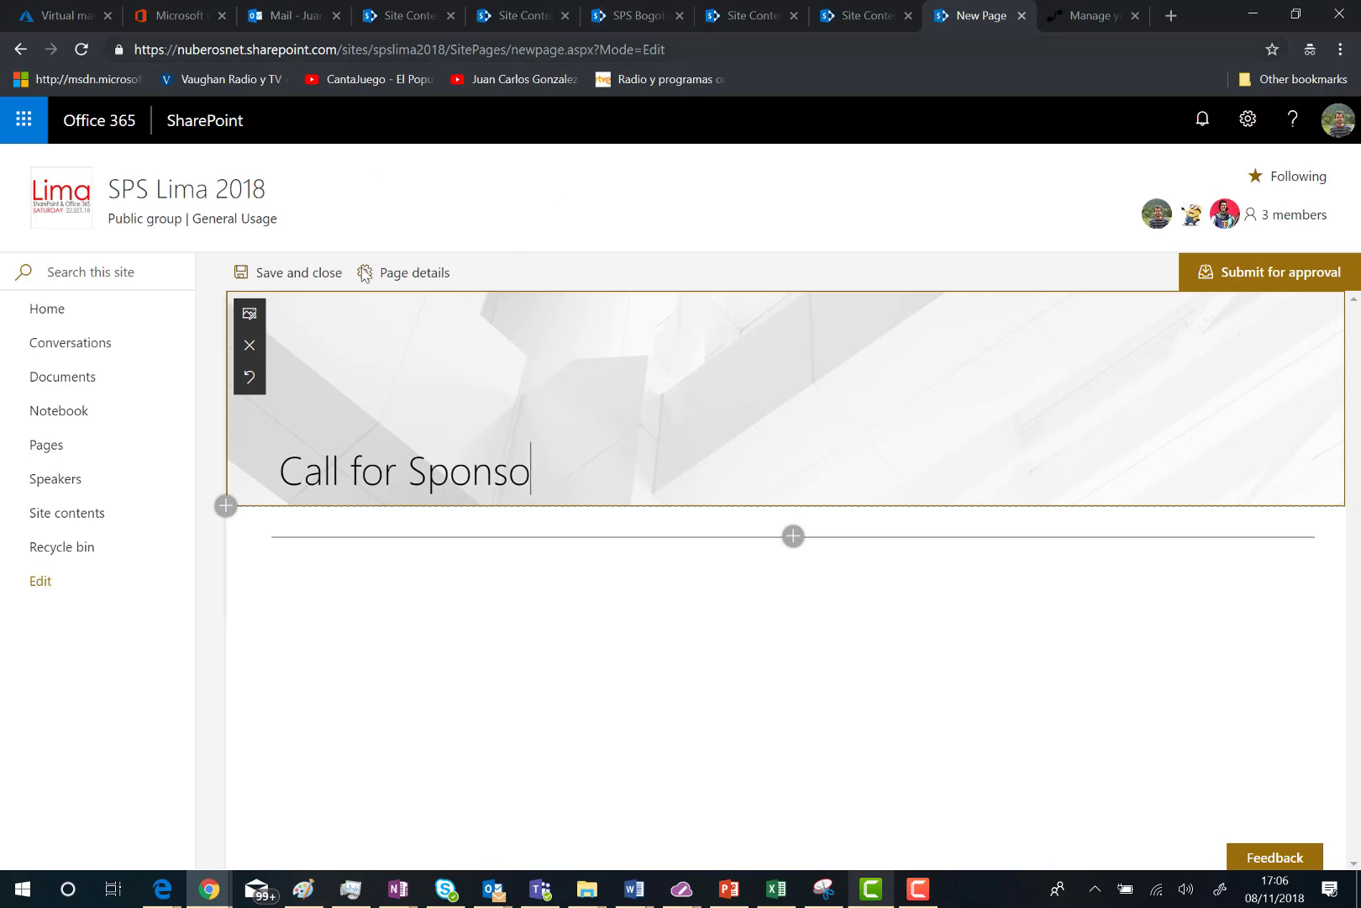
pyautogui.write('r')
pyautogui.click(797, 538)
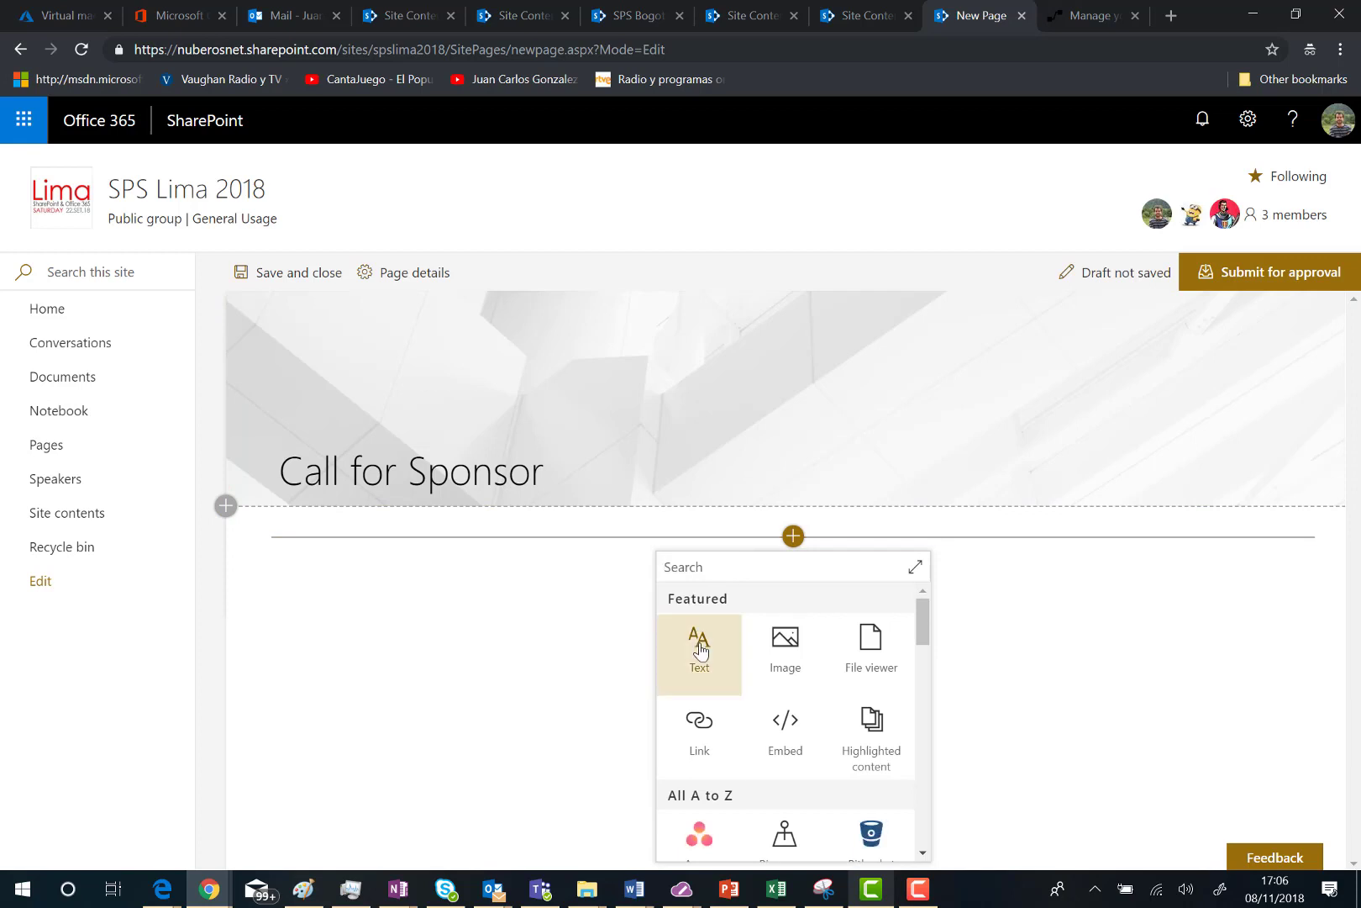
# Step: Add a text section reading 'Call for Sponsors for SPS Lima 2018 is open'
pyautogui.click(701, 651)
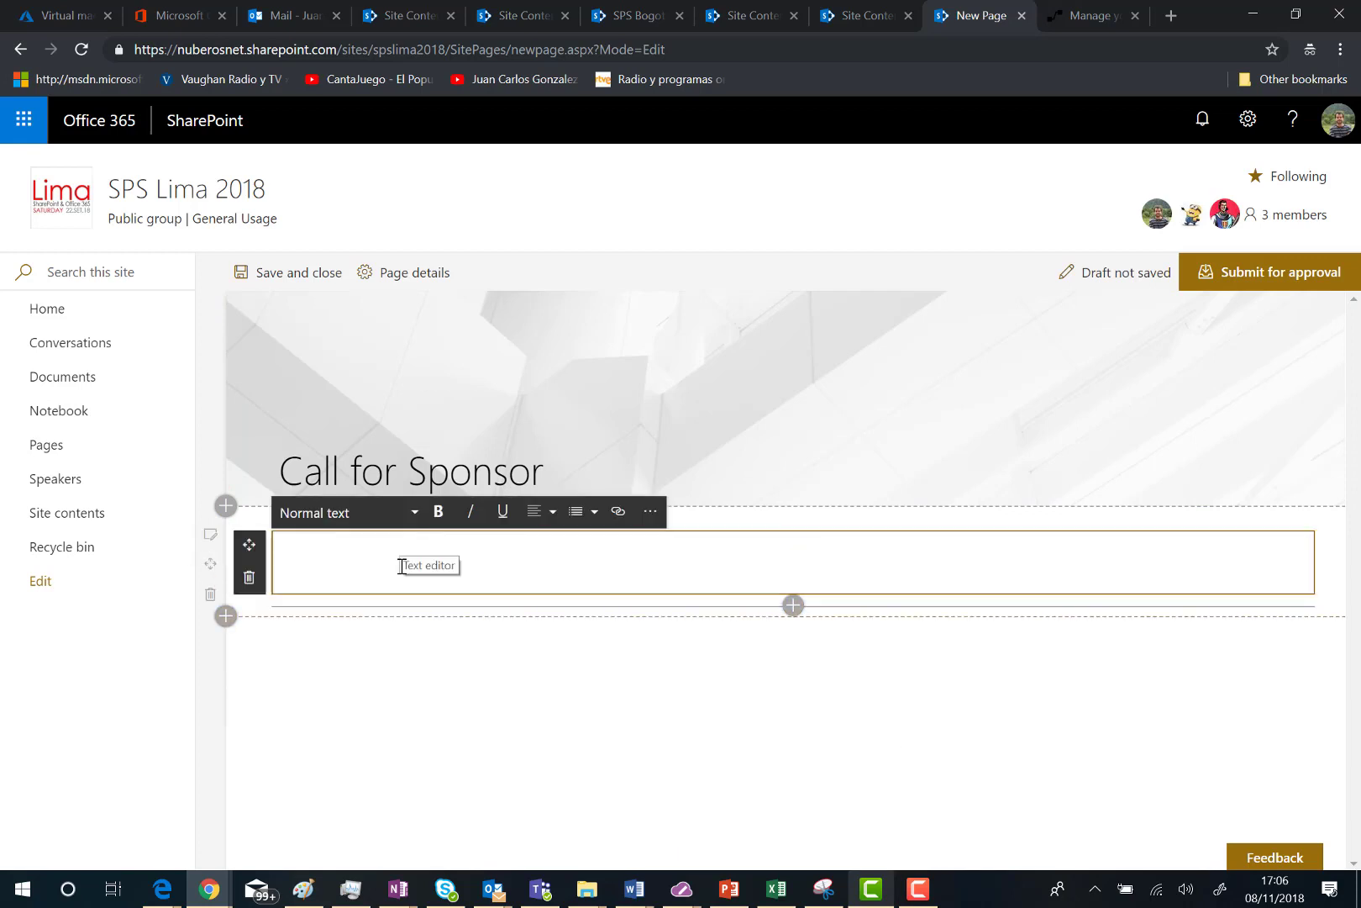
pyautogui.write('Call for Sponsors f')
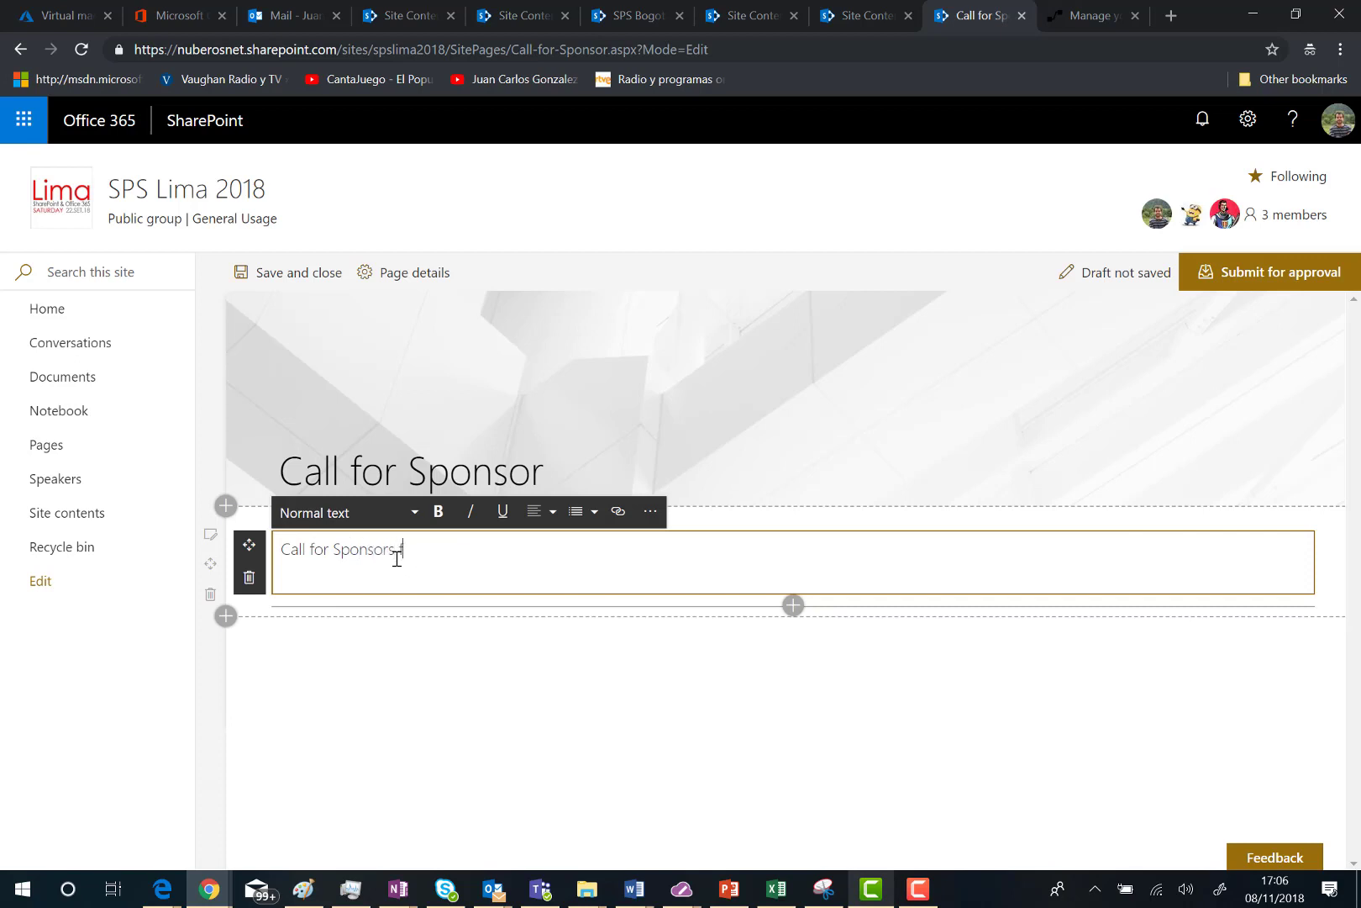
pyautogui.write('or SPS Lima 2018 is open')
# Step: Use the Sponsors clipboard photo from web search as header image and shift its focal point up
pyautogui.click(238, 316)
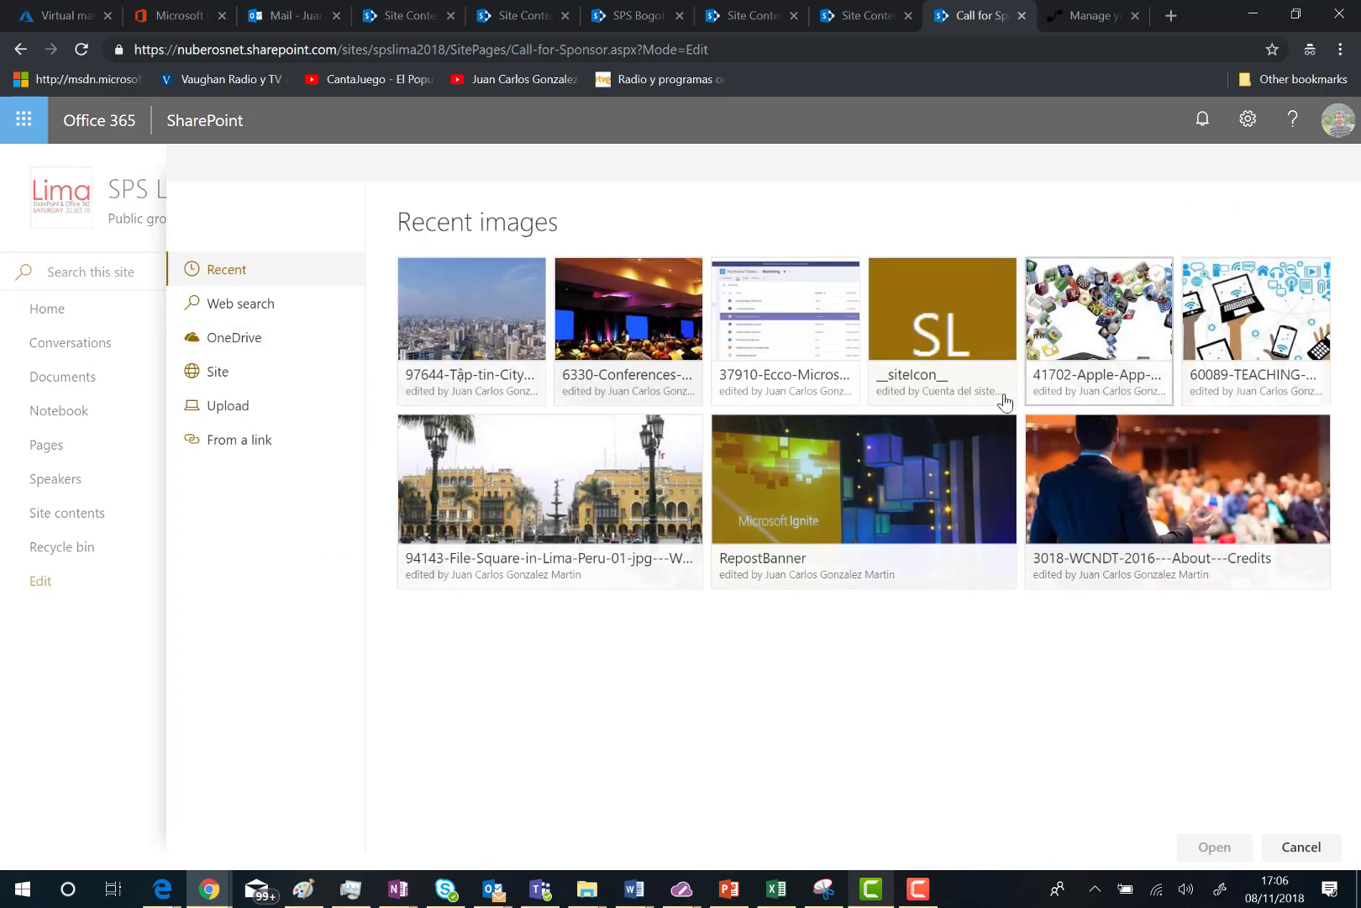
pyautogui.click(242, 304)
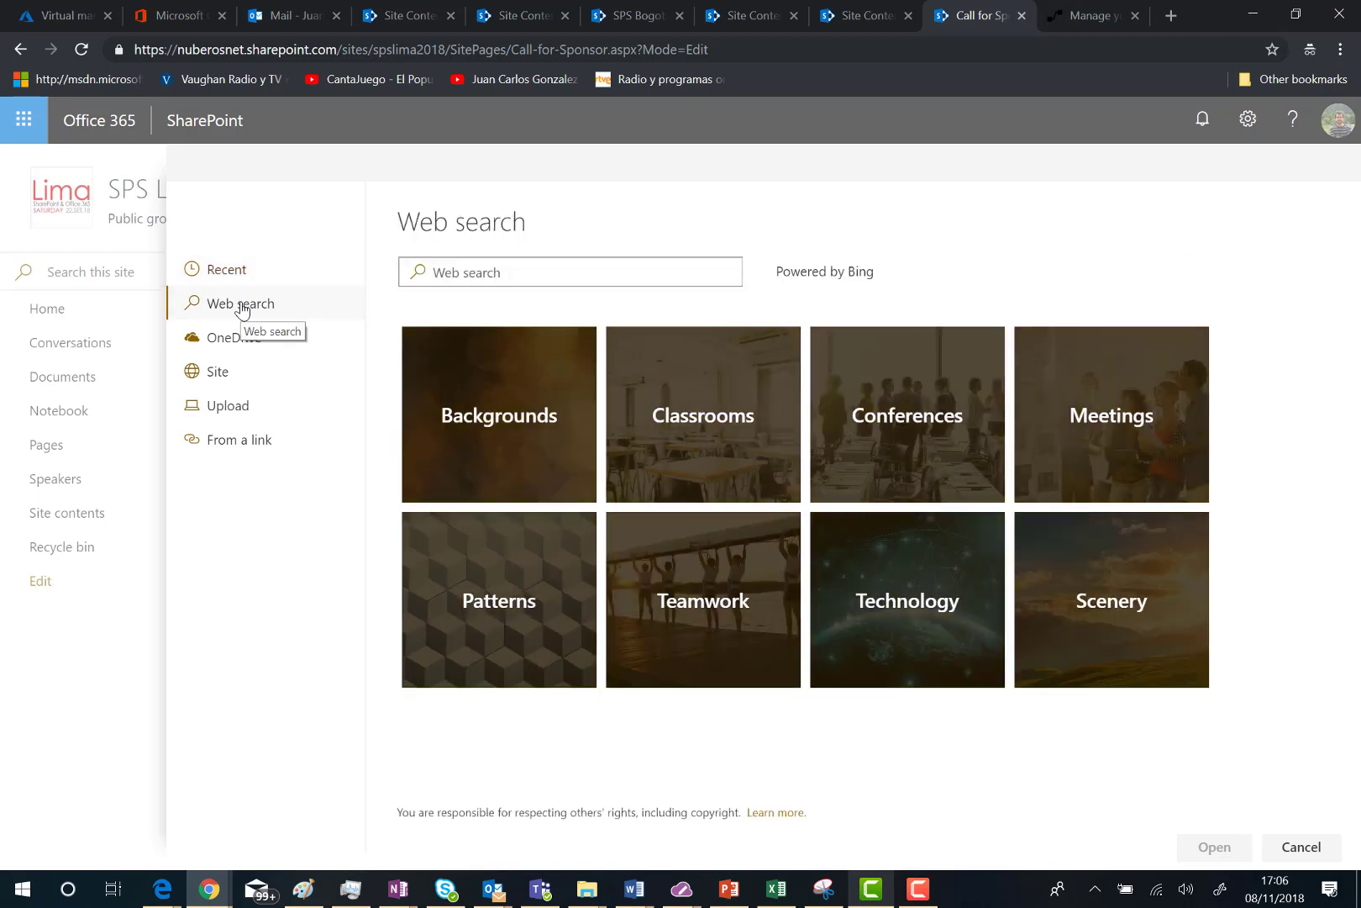
pyautogui.click(441, 270)
pyautogui.write('Sponsors')
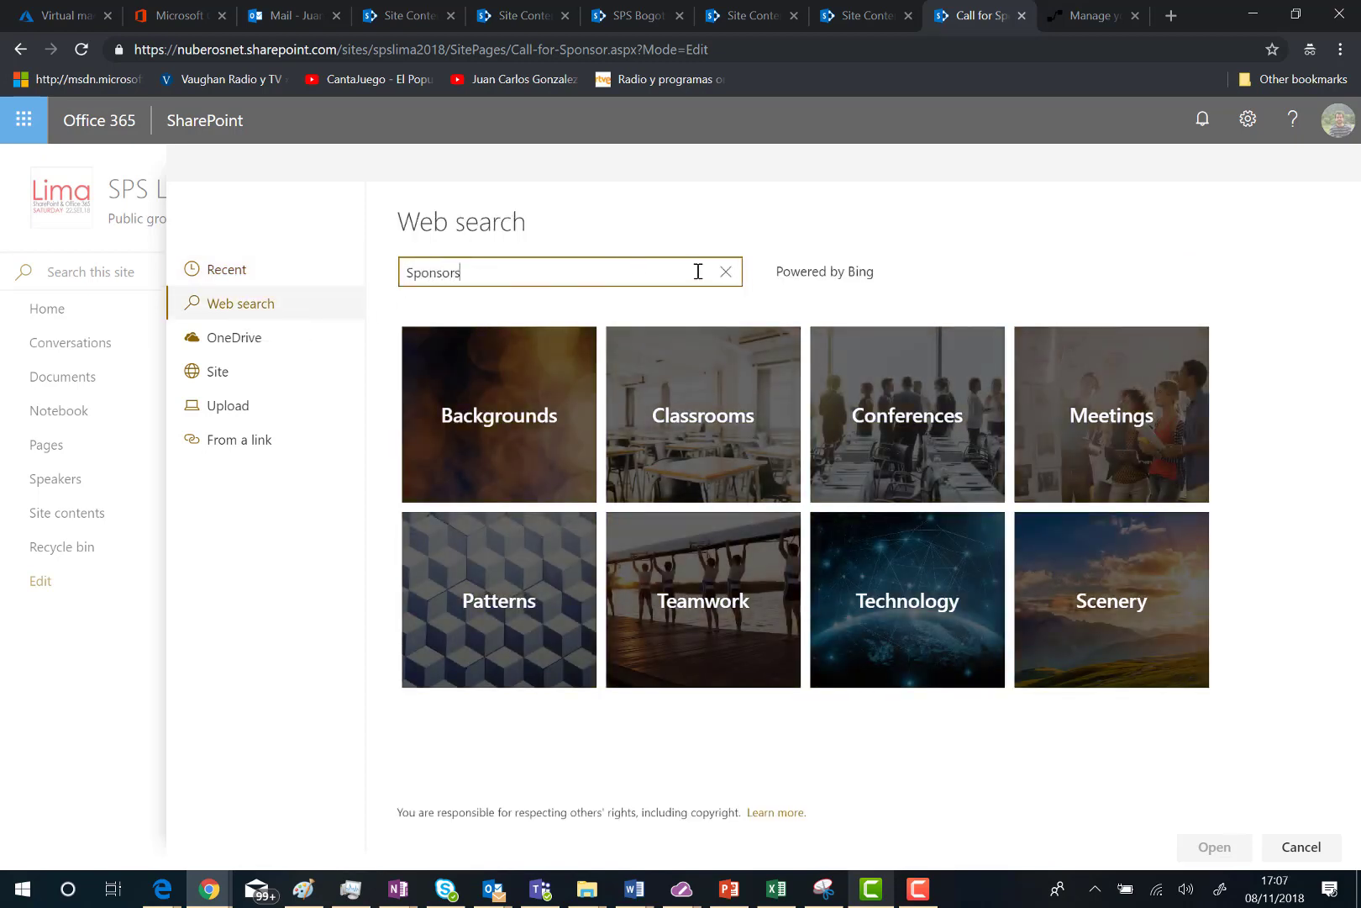
pyautogui.press('Return')
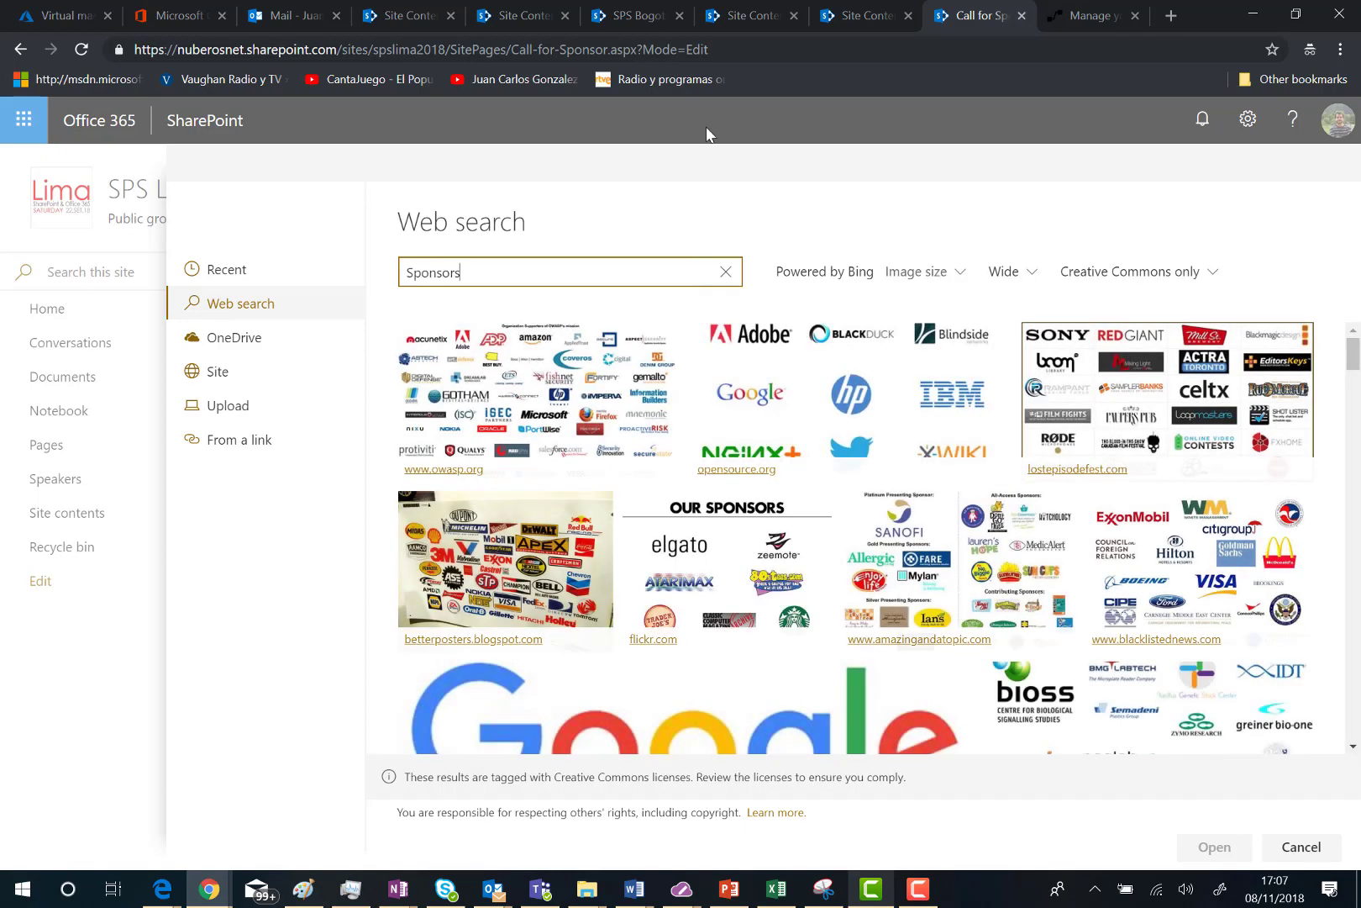
pyautogui.scroll(-10, 717, 443)
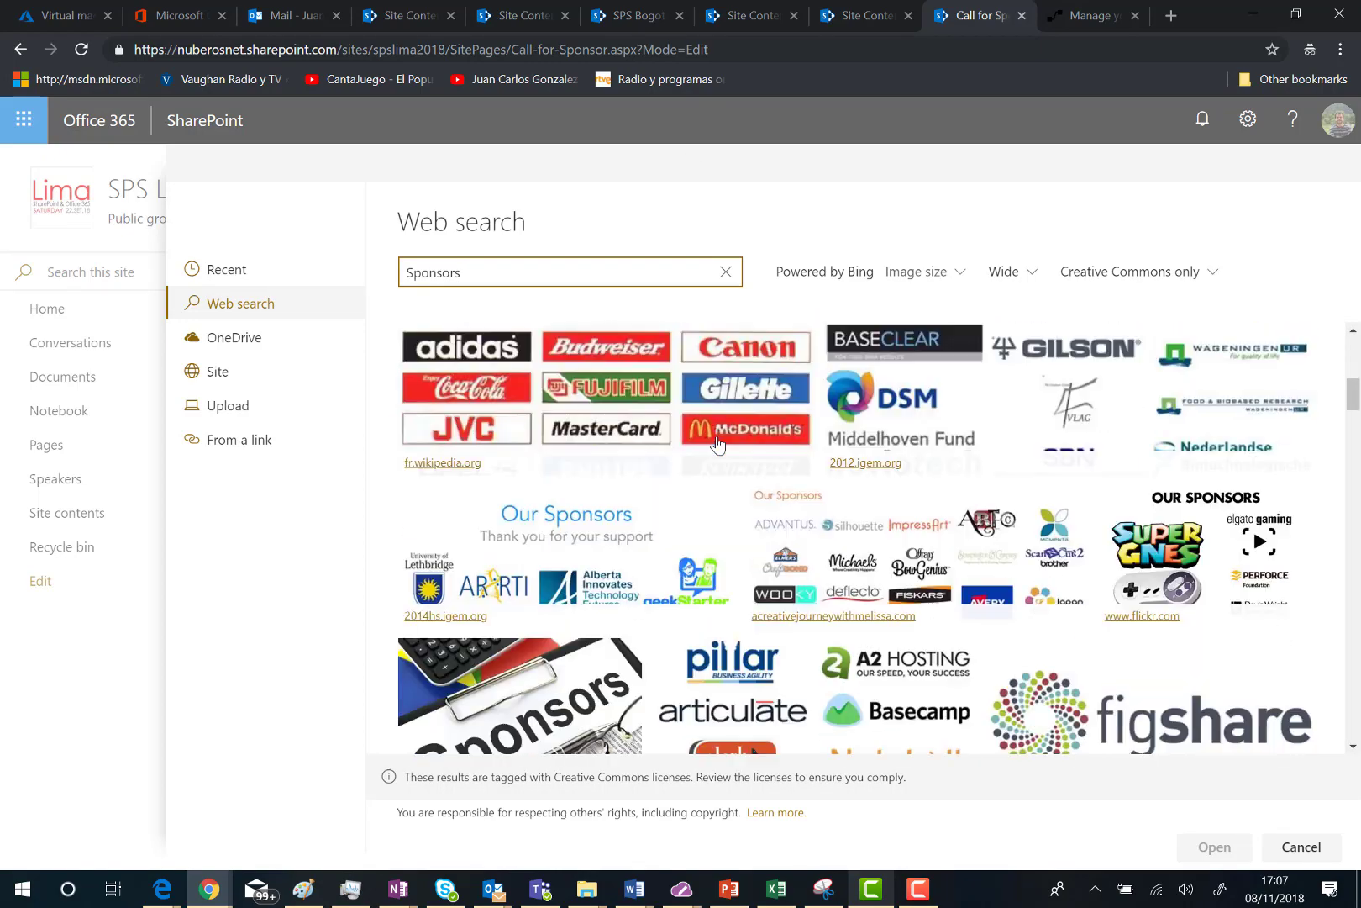
pyautogui.scroll(3, 717, 443)
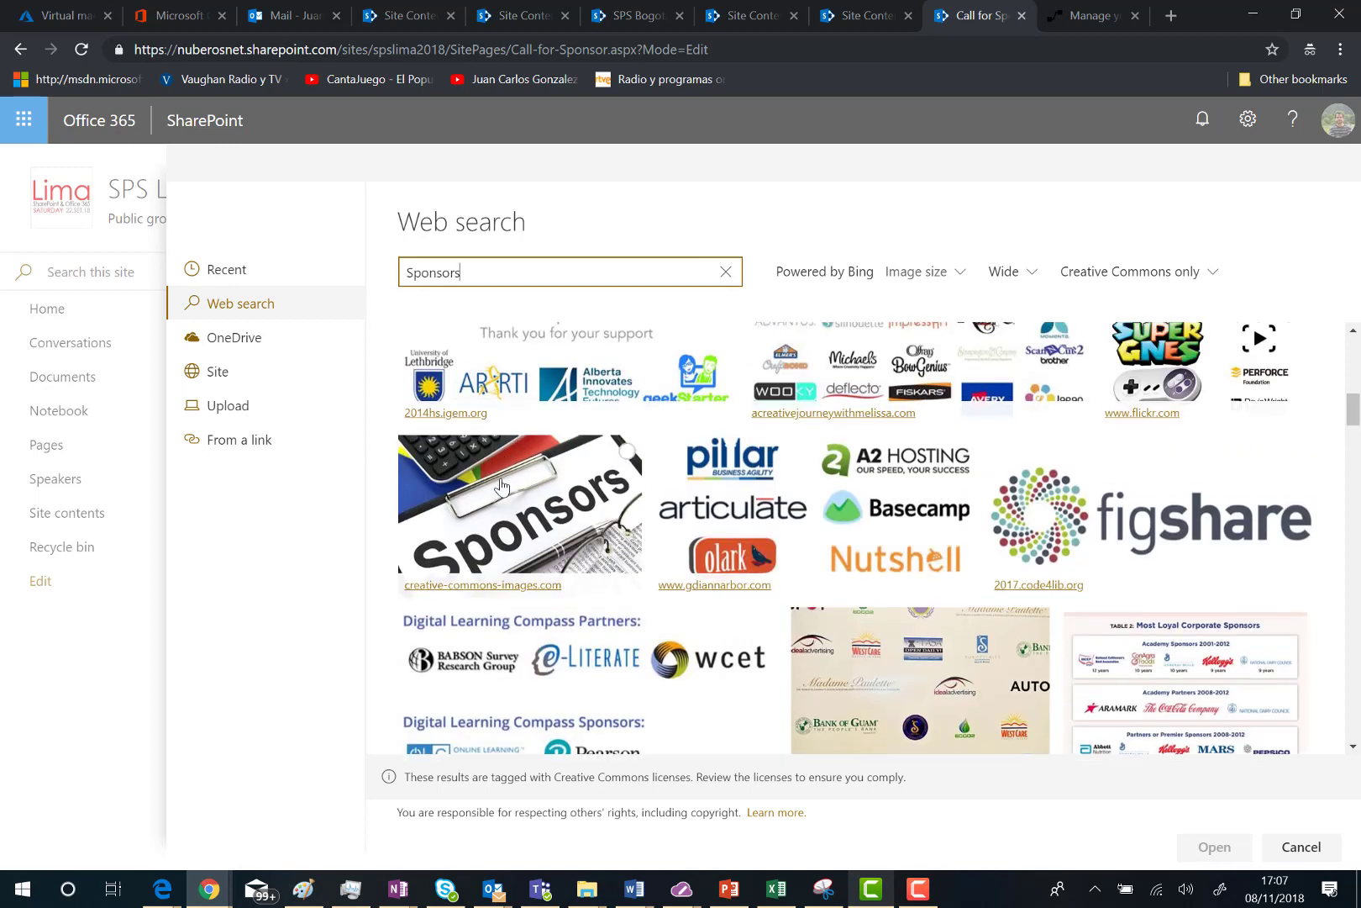
pyautogui.click(498, 482)
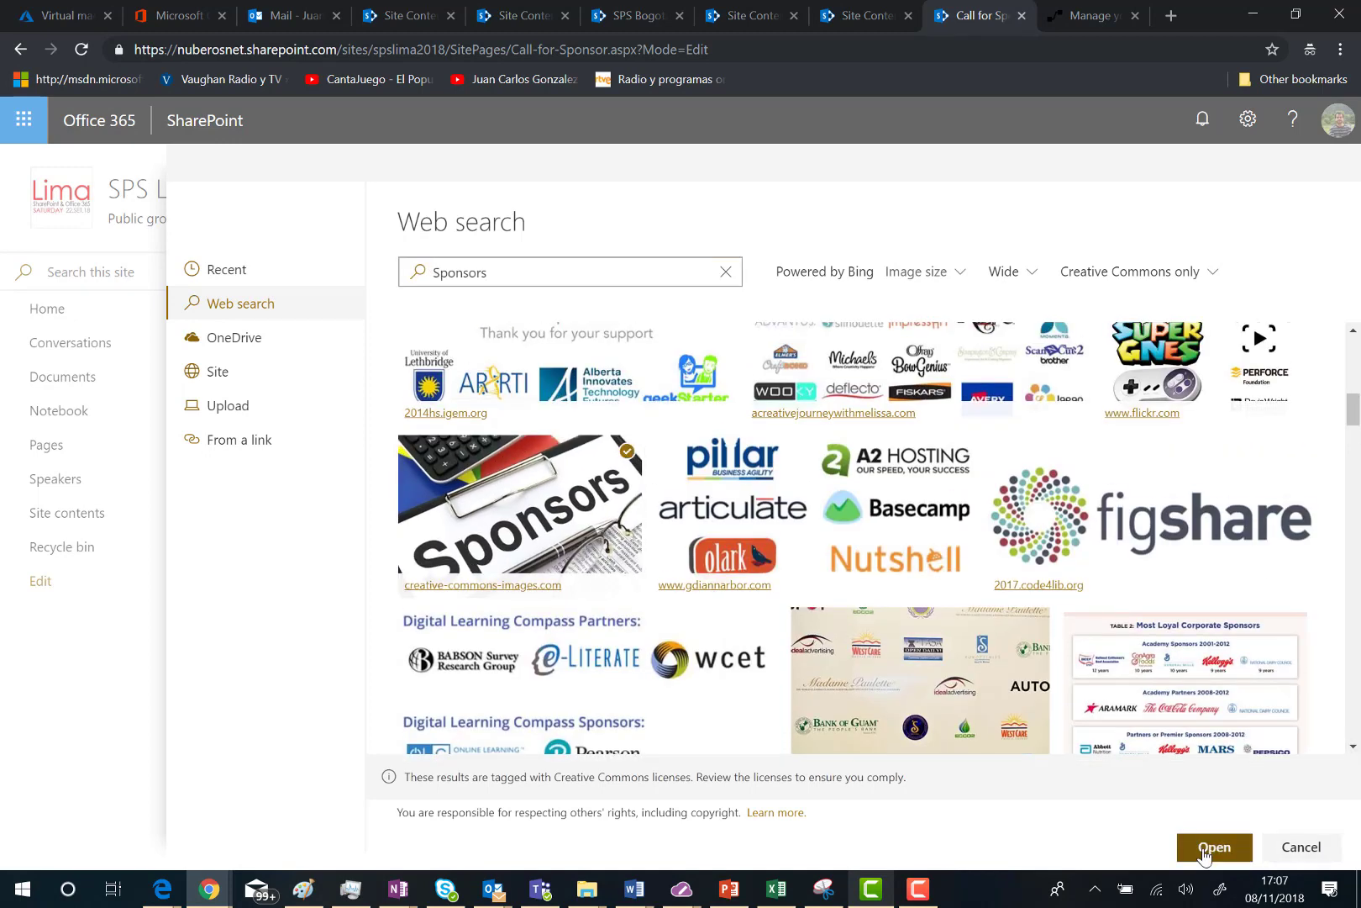
pyautogui.click(1214, 847)
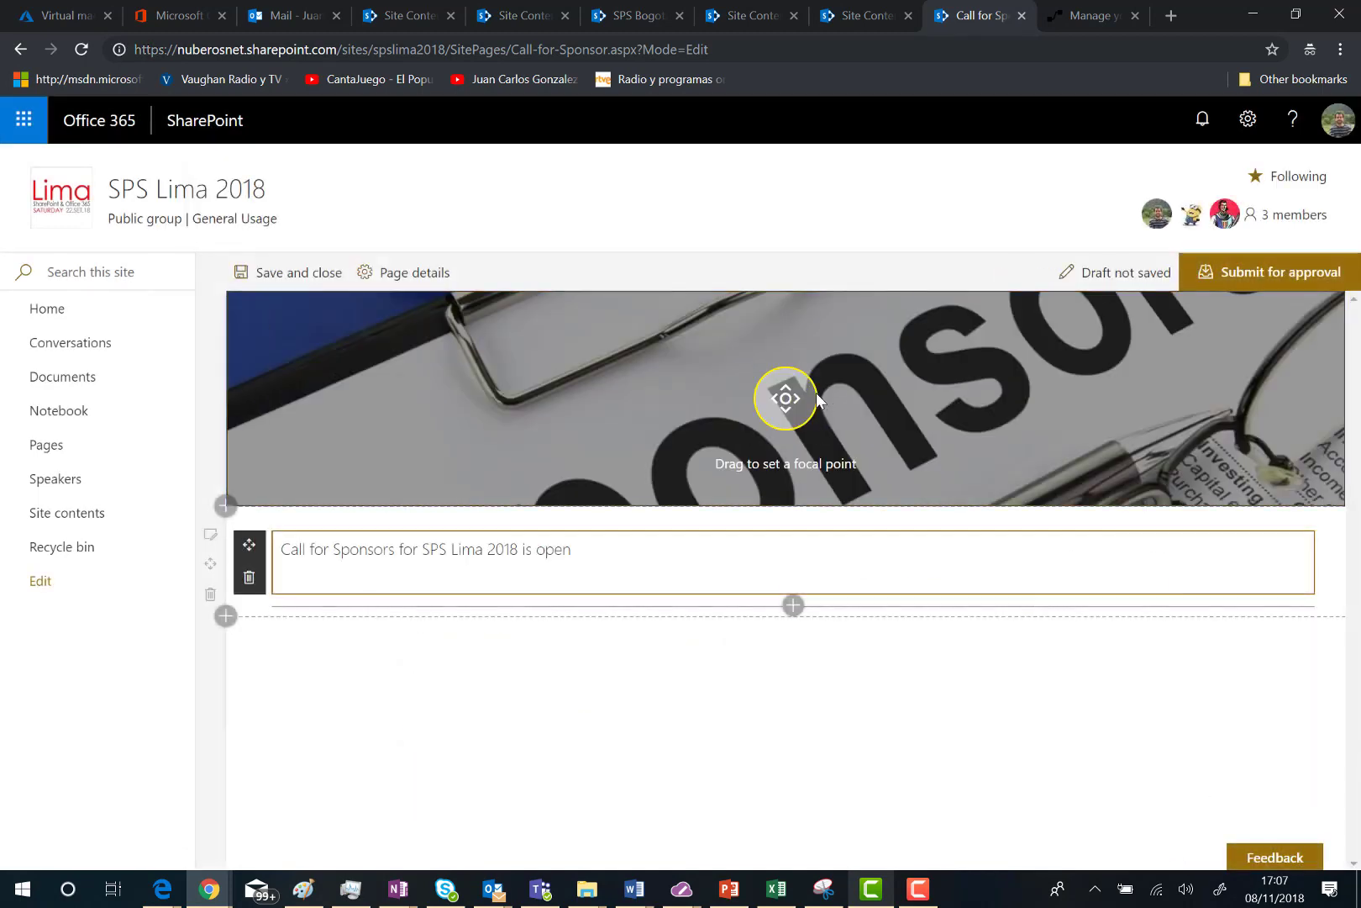
pyautogui.moveTo(816, 395); pyautogui.dragTo(798, 340)
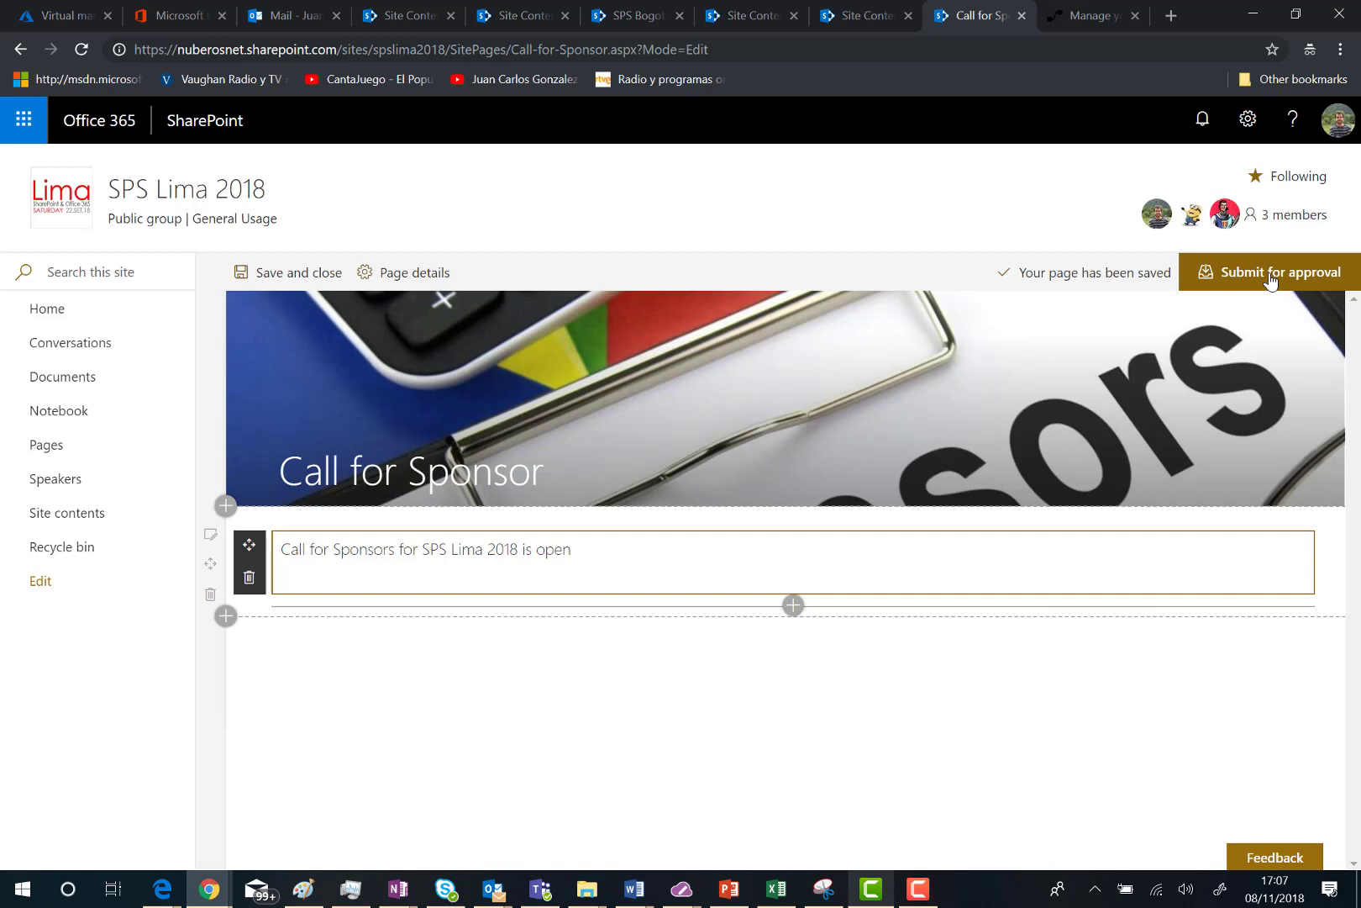
# Step: Start Submit for approval and confirm Call-for-Sponsor.aspx shows Draft in Site Pages
pyautogui.click(1270, 280)
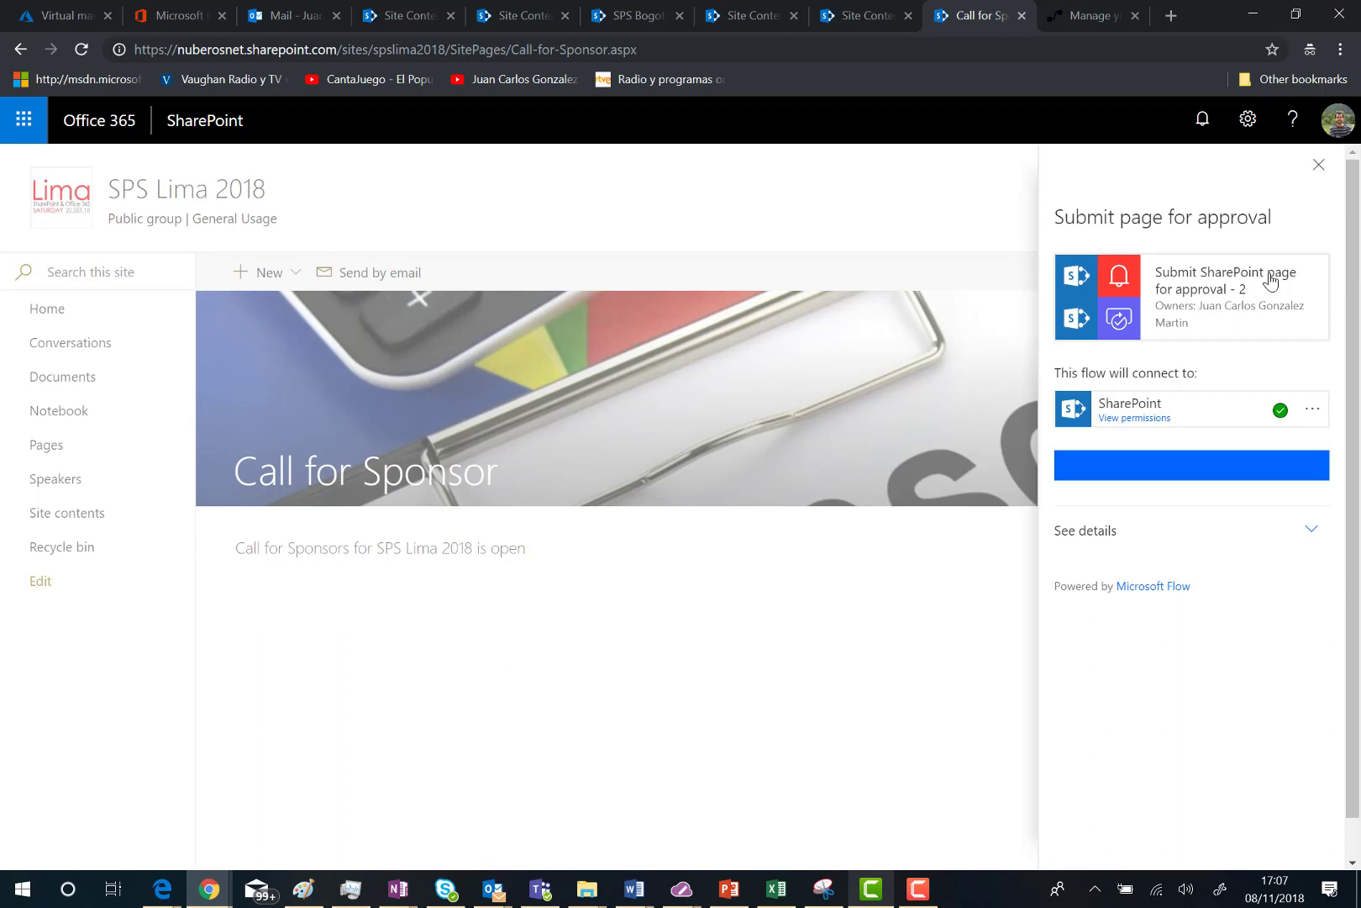
pyautogui.click(866, 15)
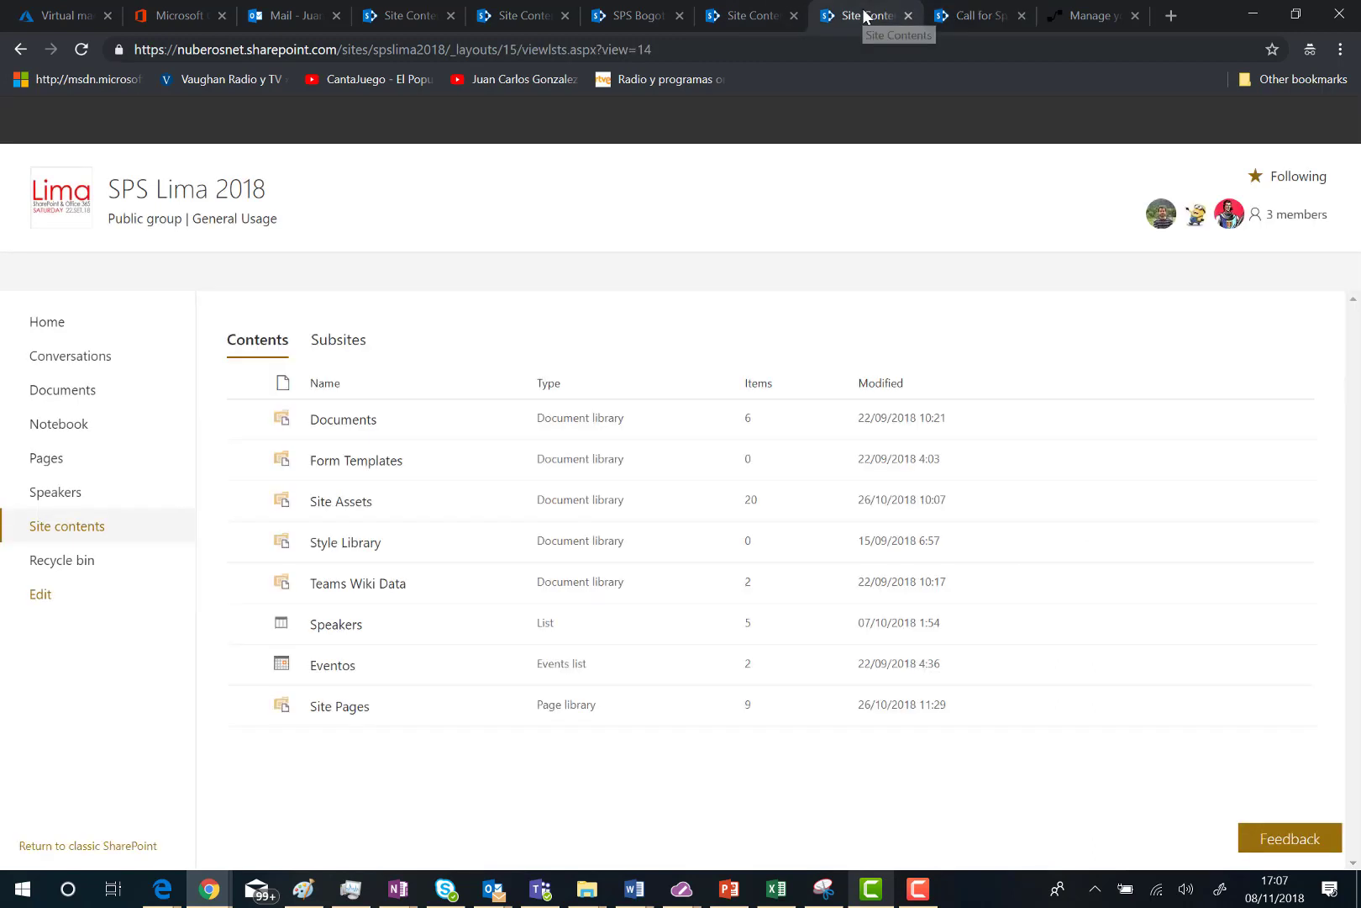
pyautogui.click(327, 706)
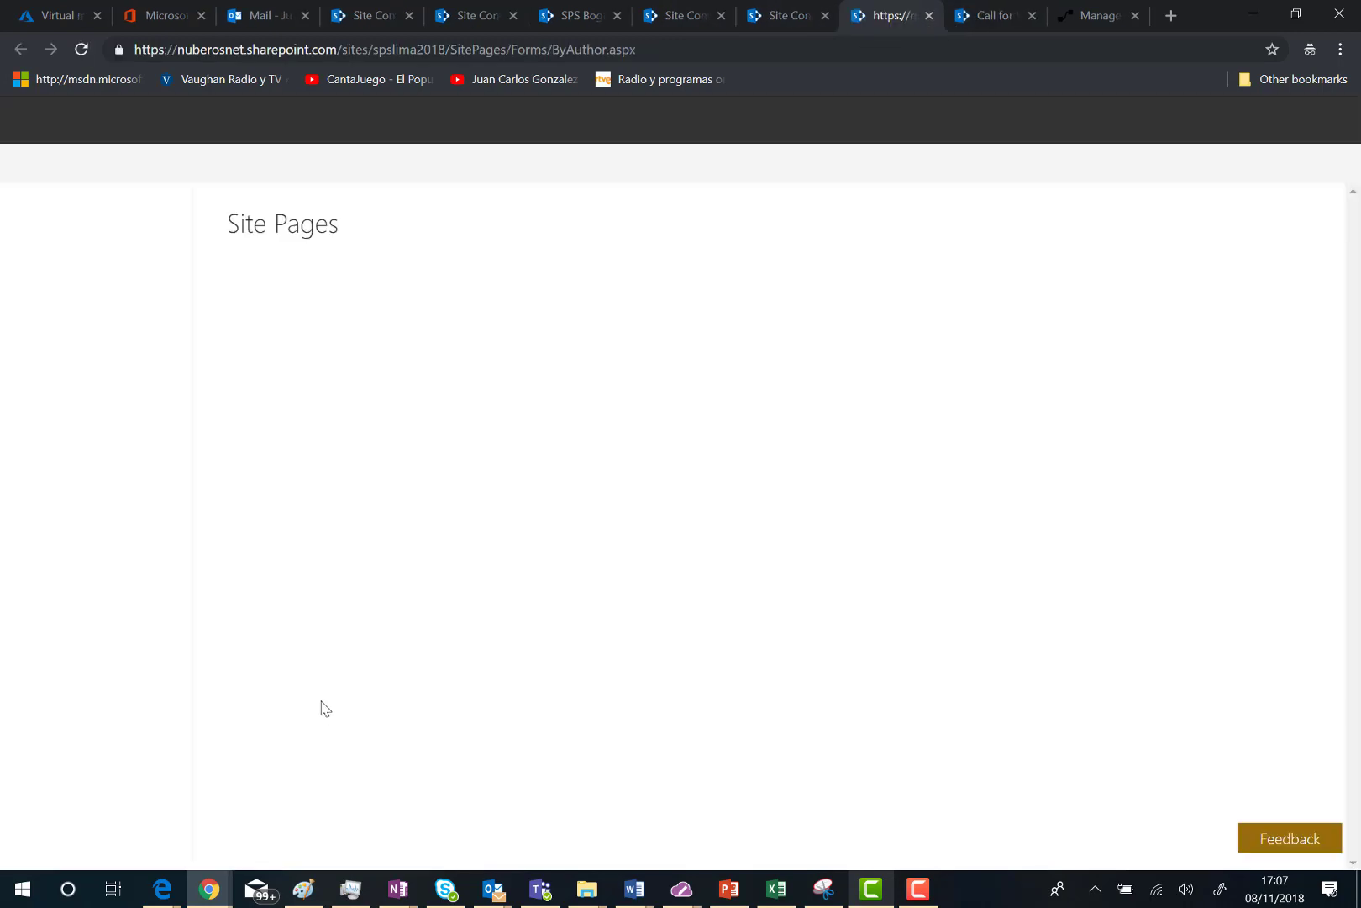
pyautogui.scroll(-3, 1123, 504)
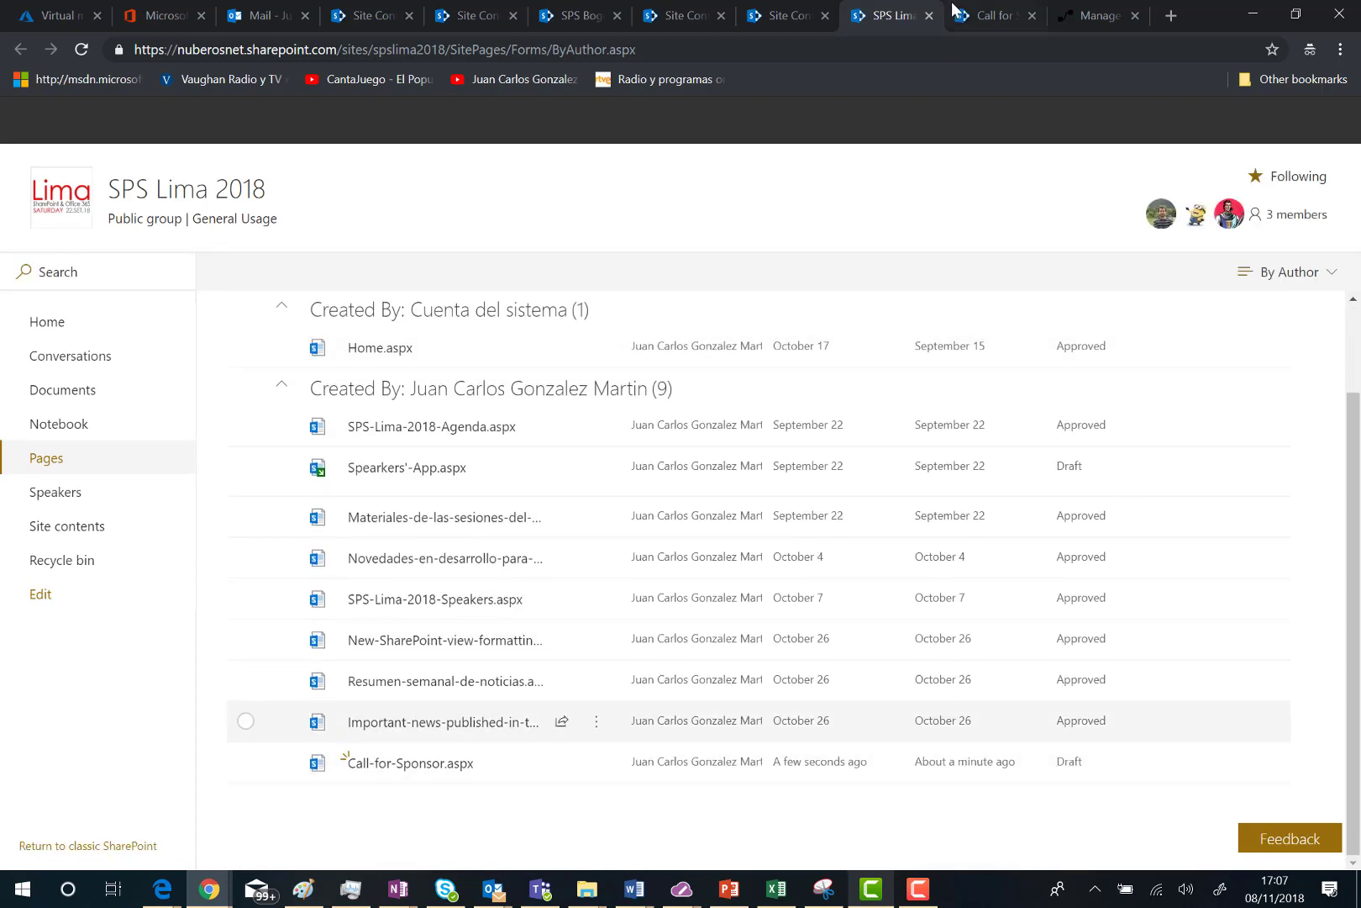
pyautogui.click(994, 17)
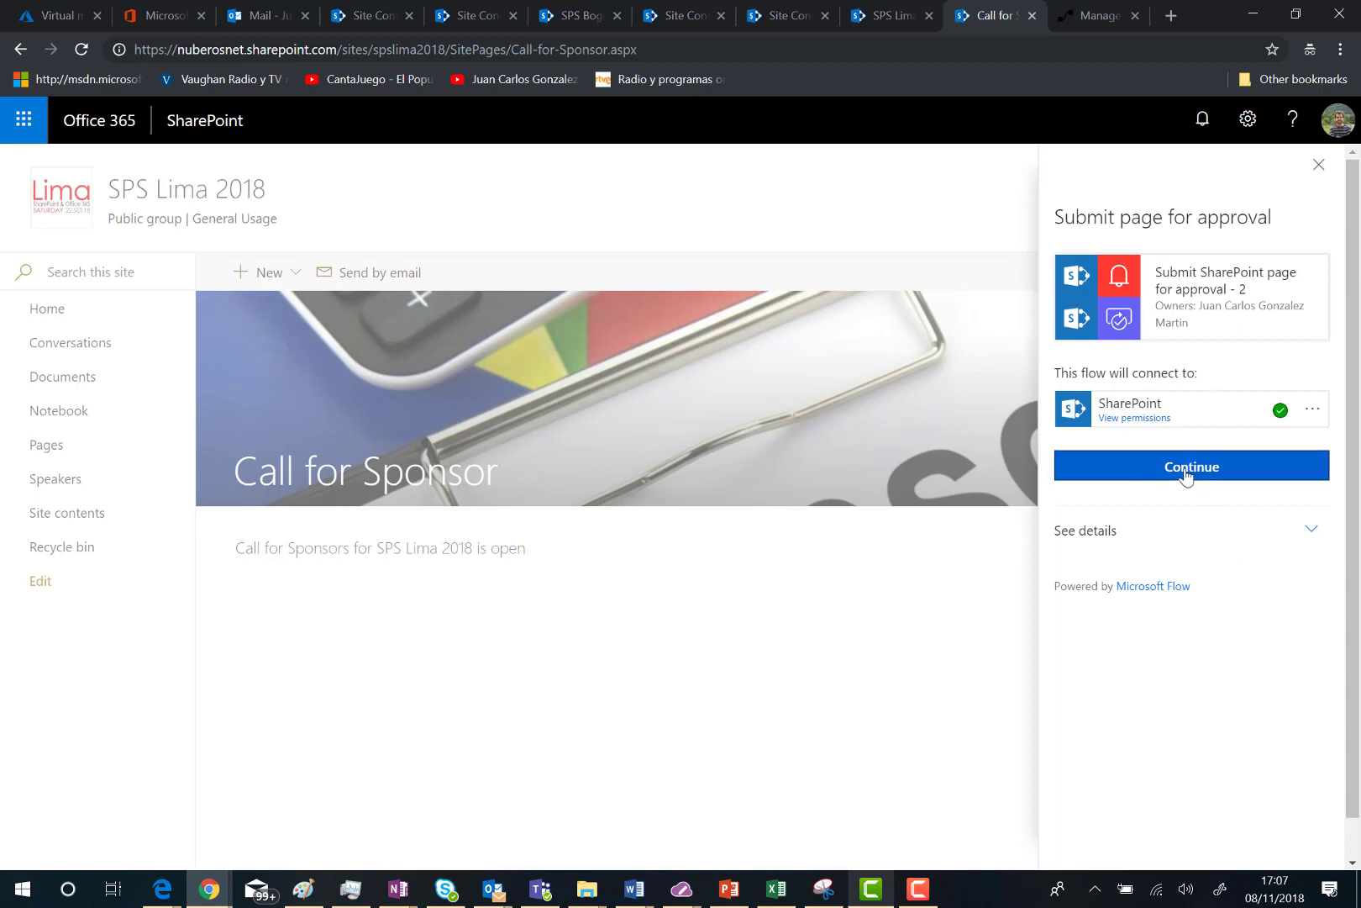
# Step: Submit the page for approval with the message 'Please, approve this page'
pyautogui.click(1185, 476)
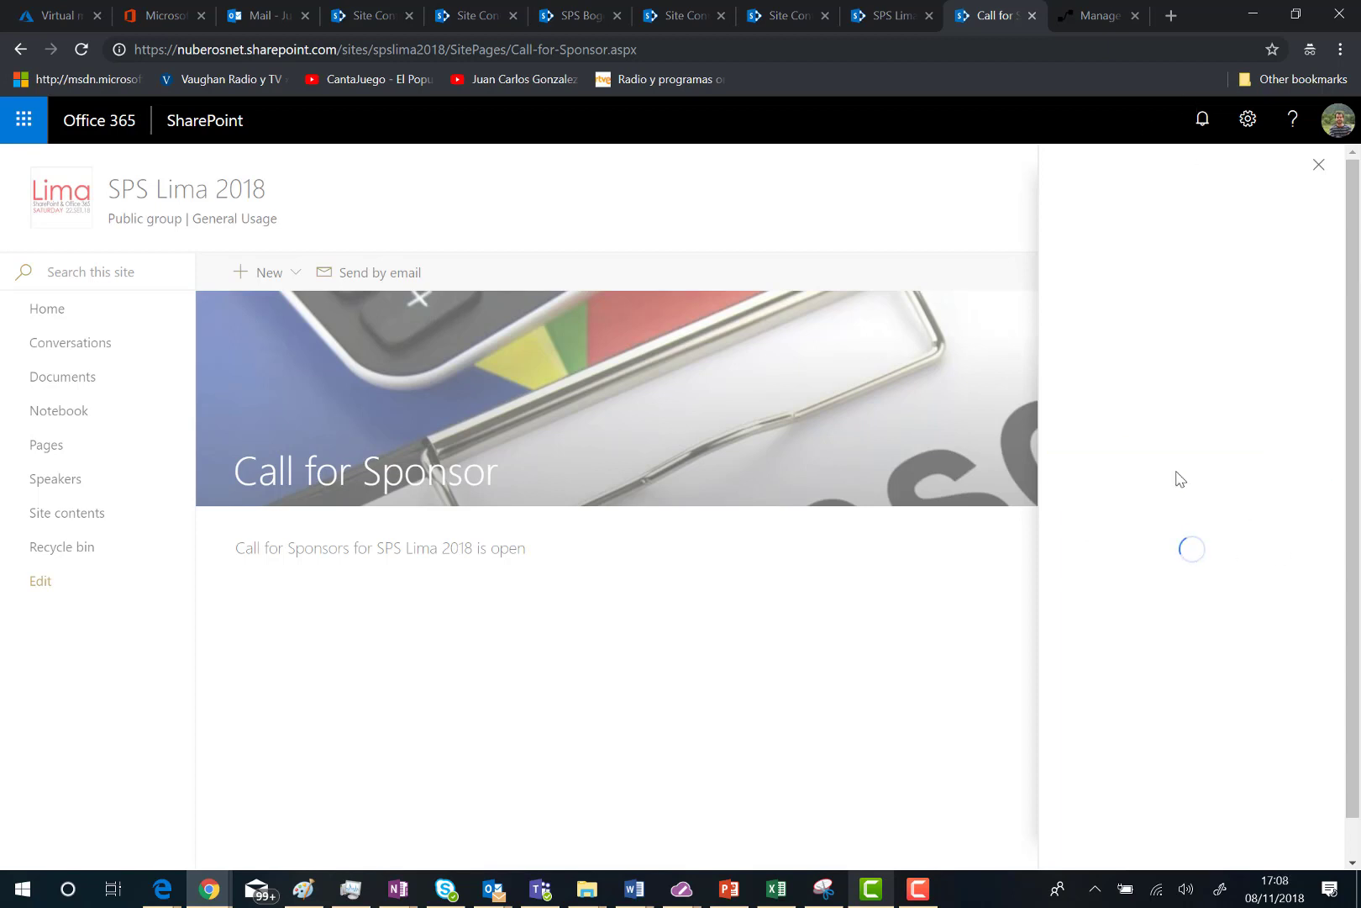
pyautogui.click(1118, 415)
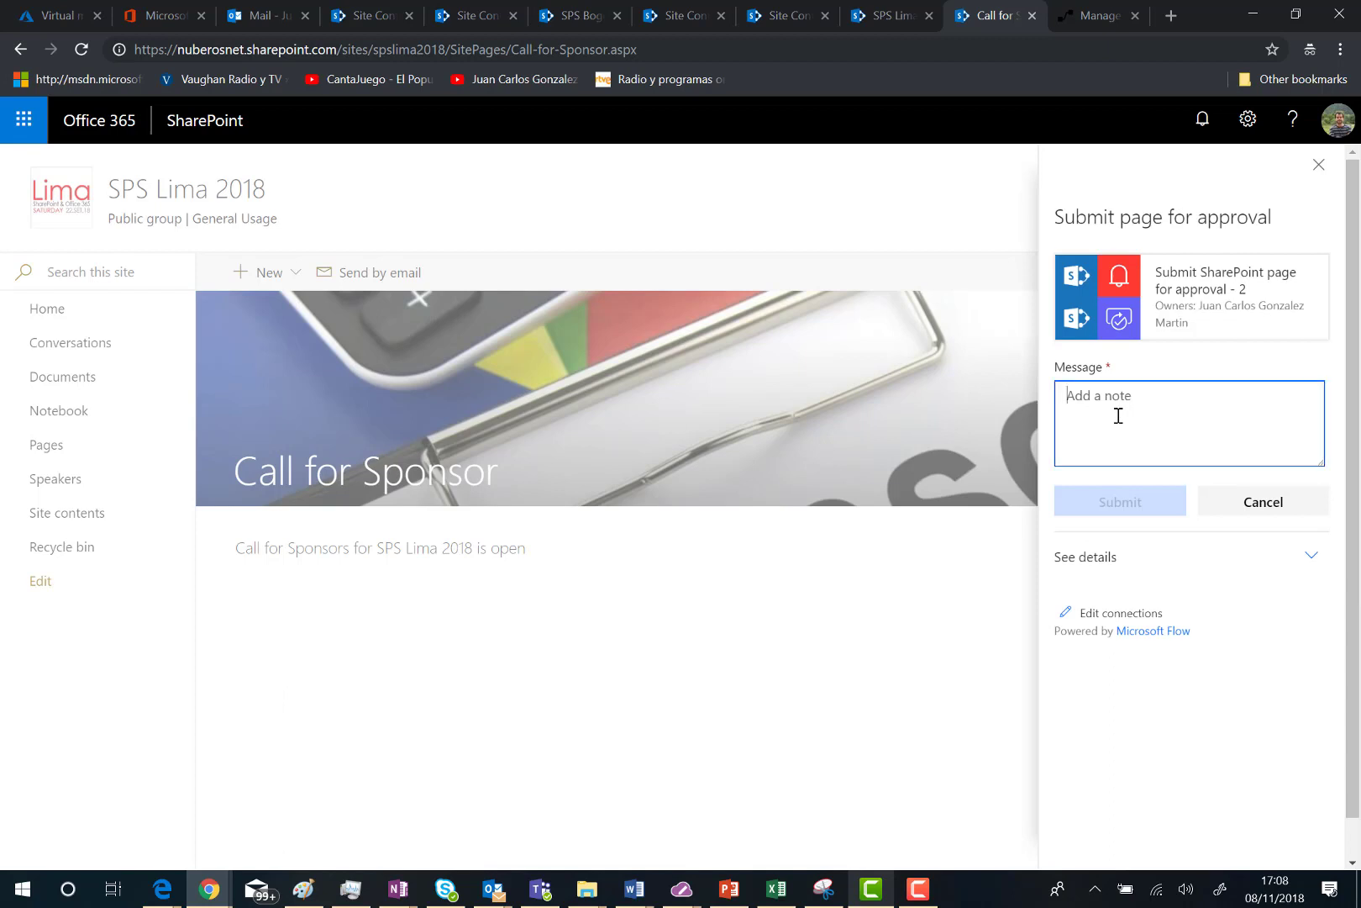
pyautogui.write('Pl')
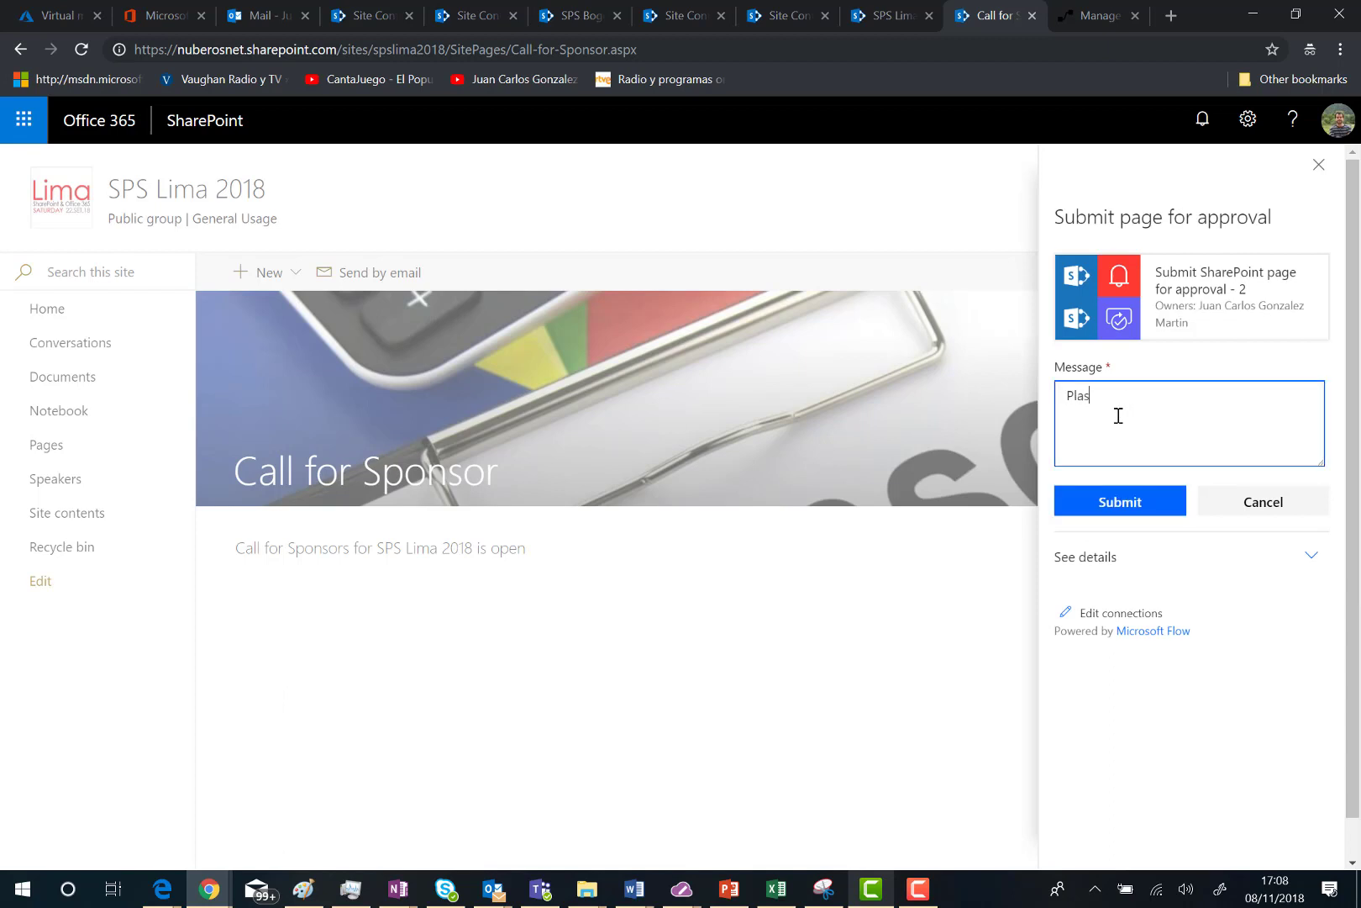
pyautogui.write('ease, ap`prove this page')
pyautogui.click(1197, 575)
pyautogui.scroll(-7, 1135, 696)
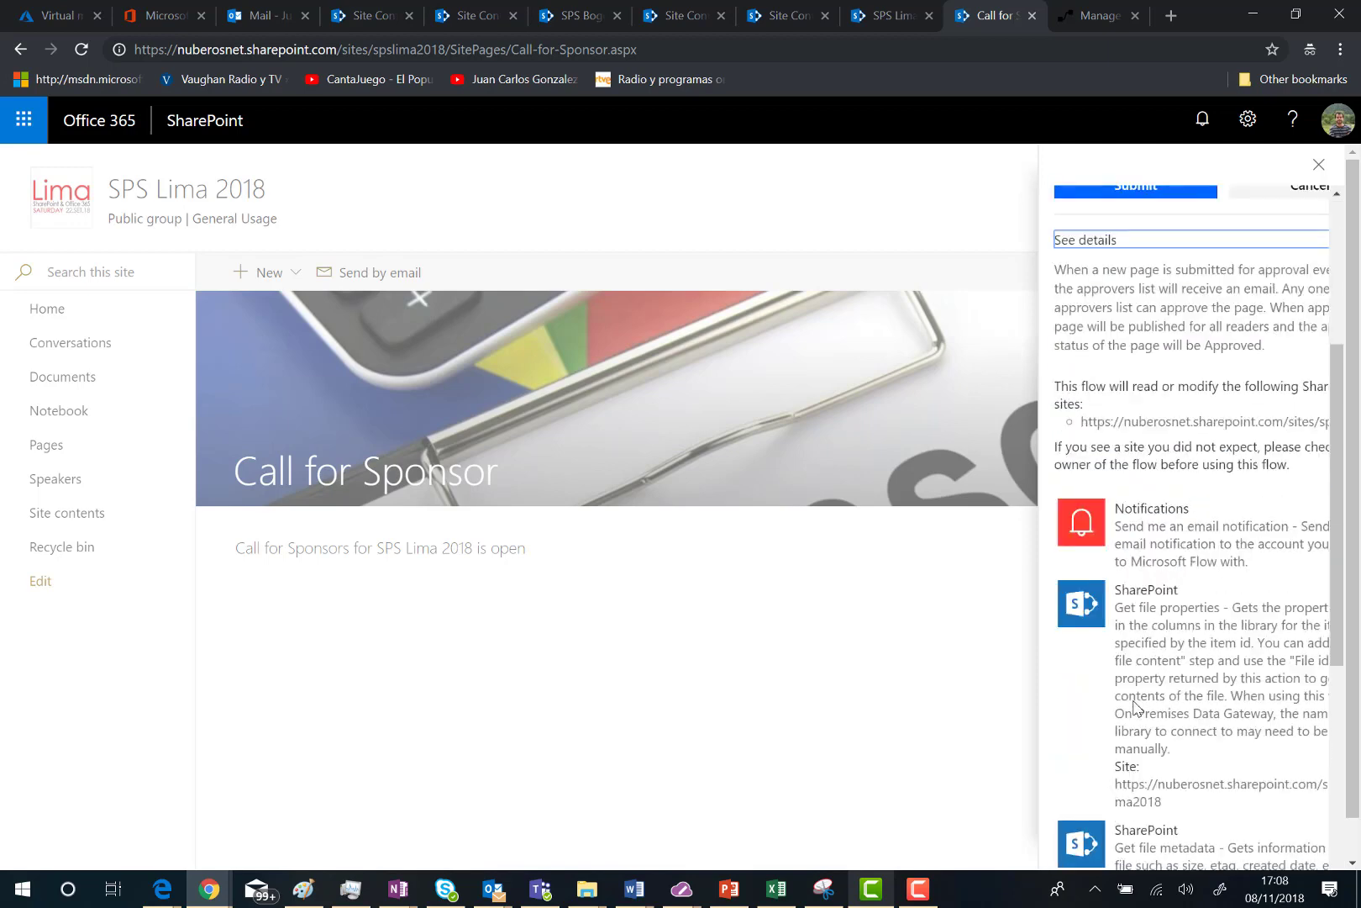
pyautogui.scroll(-2, 1135, 704)
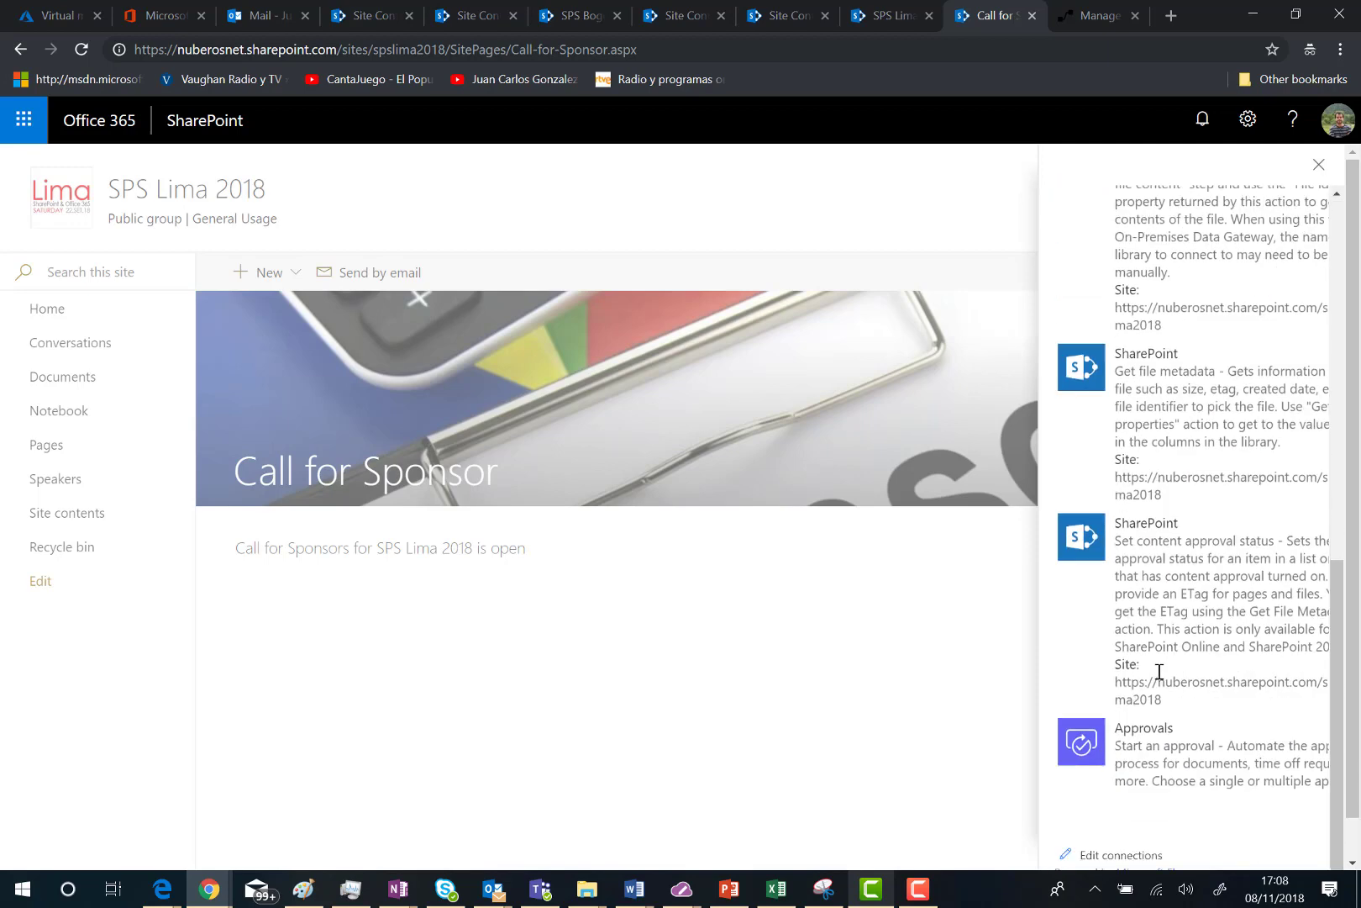
pyautogui.scroll(10, 1159, 672)
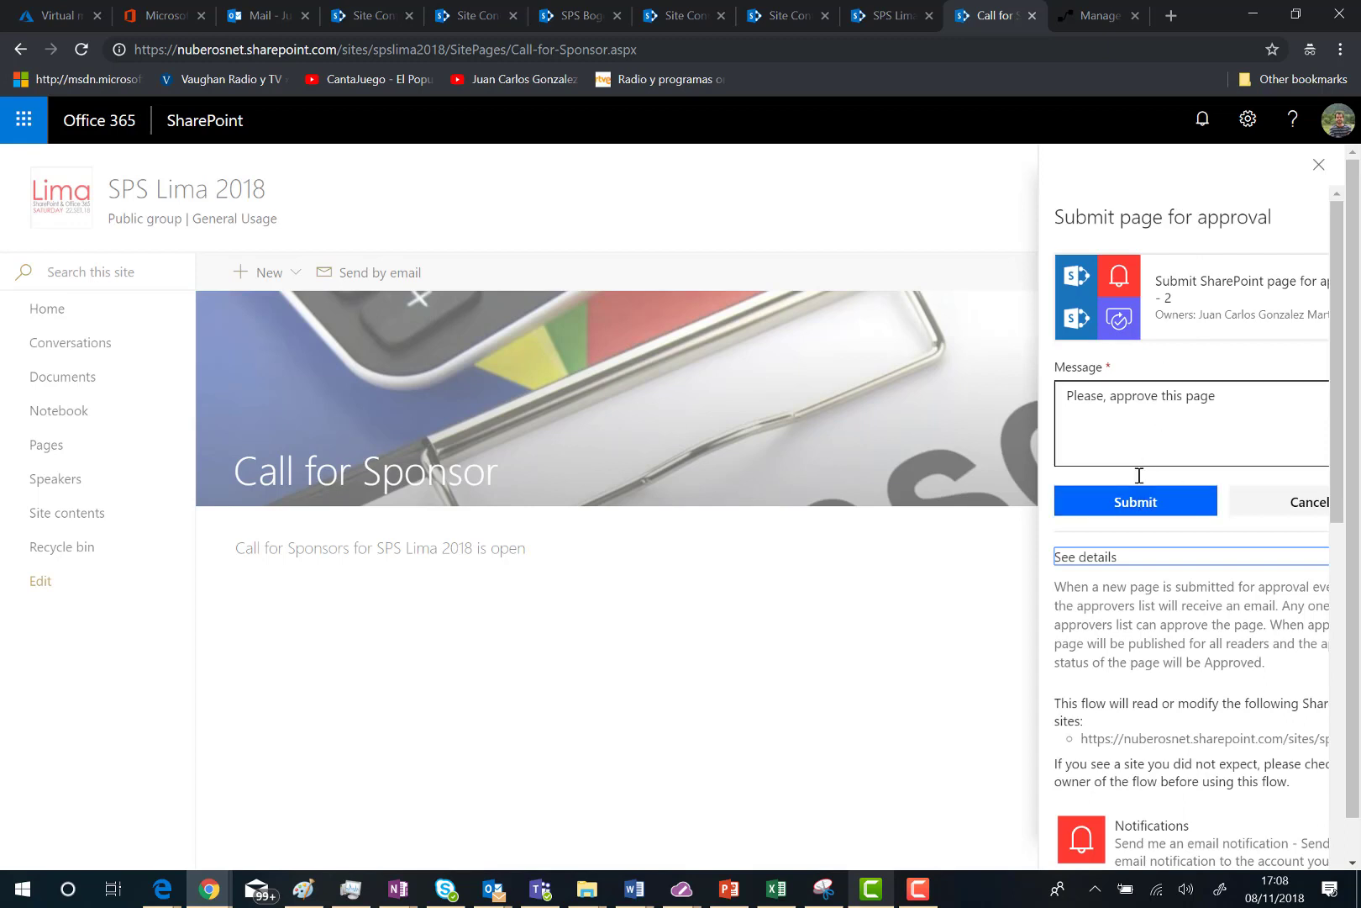
pyautogui.click(1130, 501)
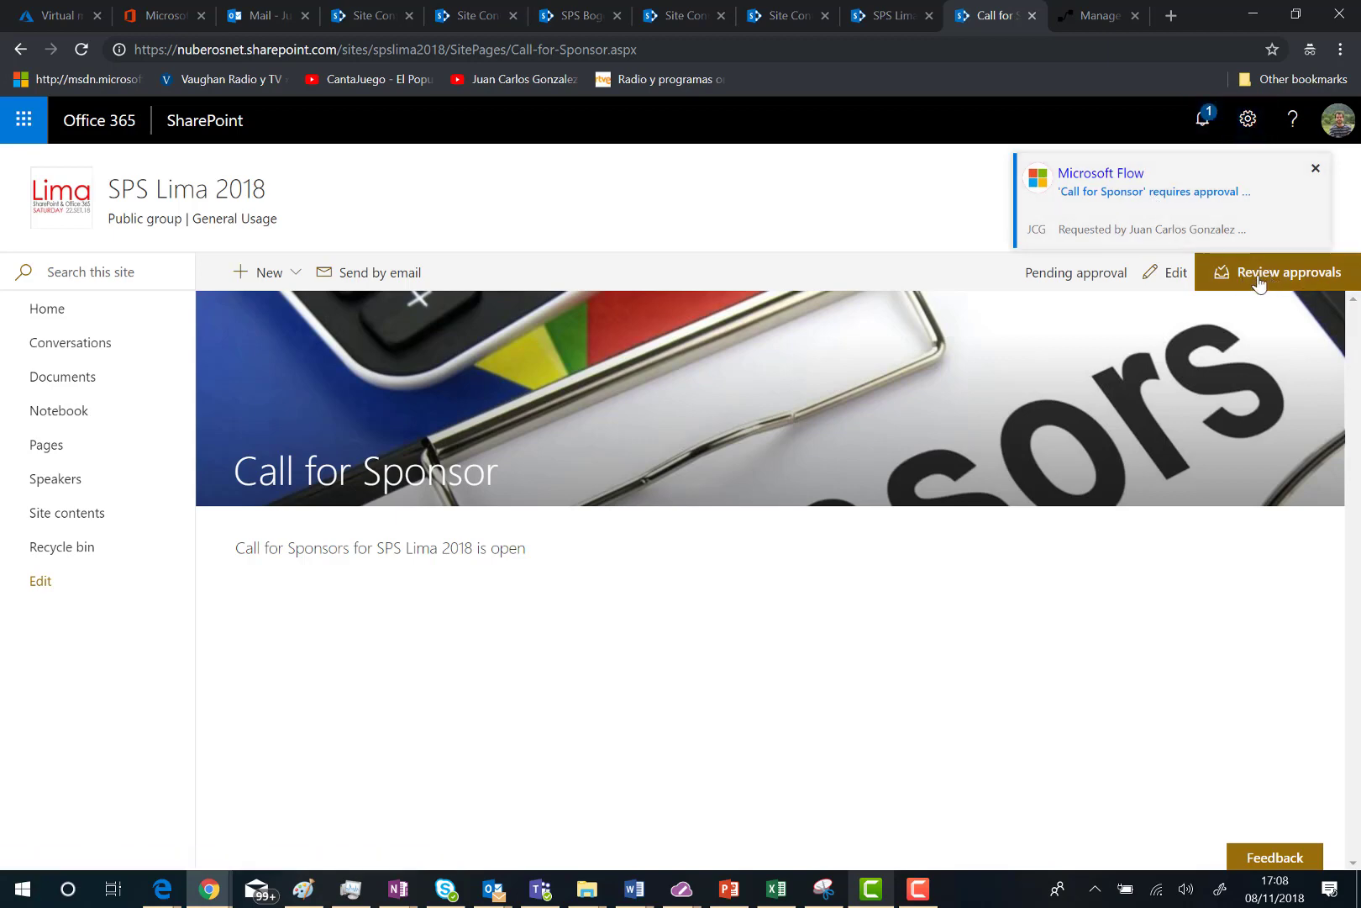
# Step: Review the pending Call for Sponsor approval under Received and Sent requests, then switch to the Mail tab
pyautogui.click(1212, 126)
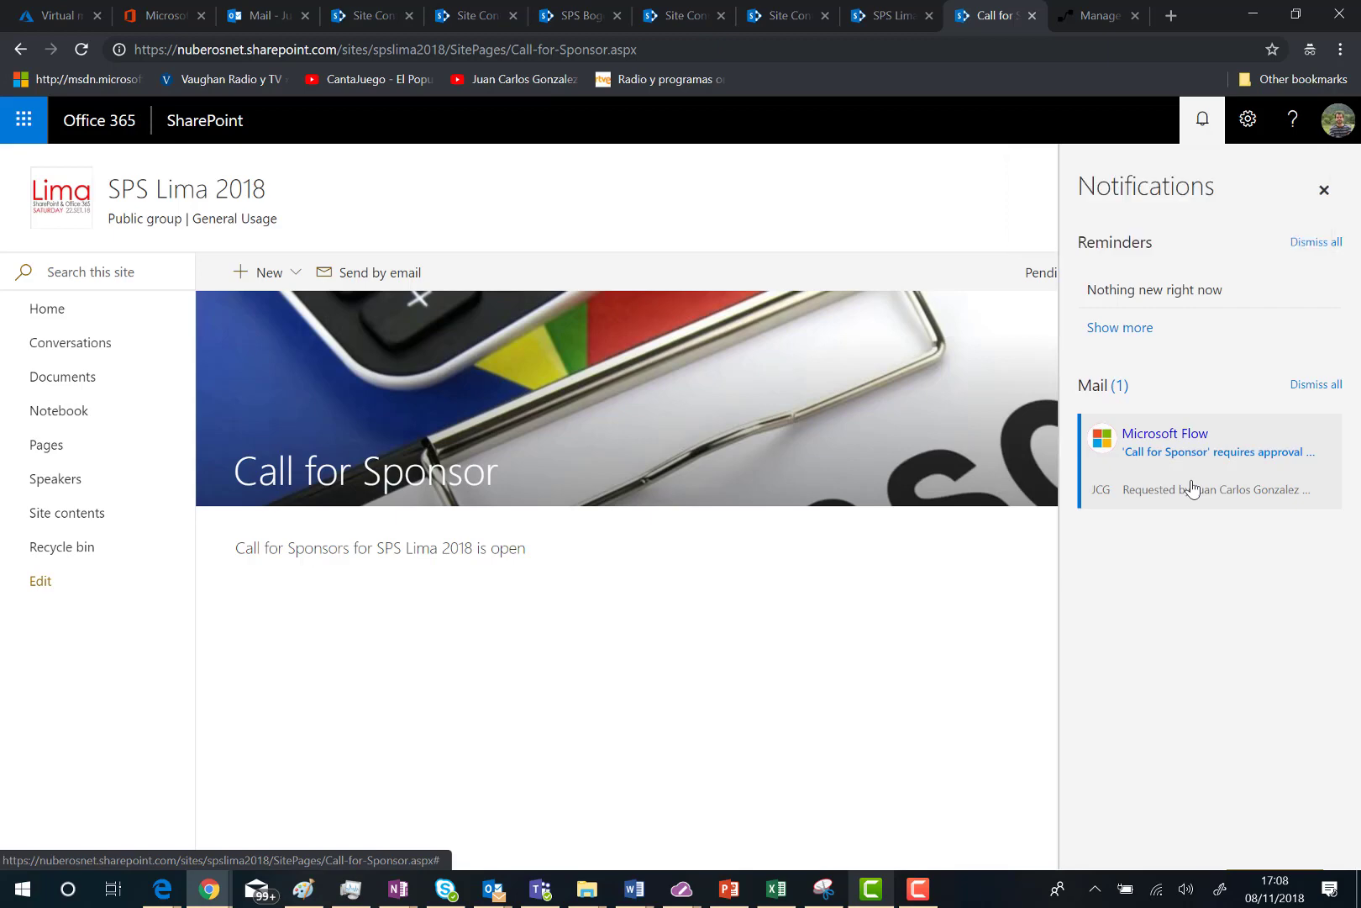
pyautogui.click(1203, 134)
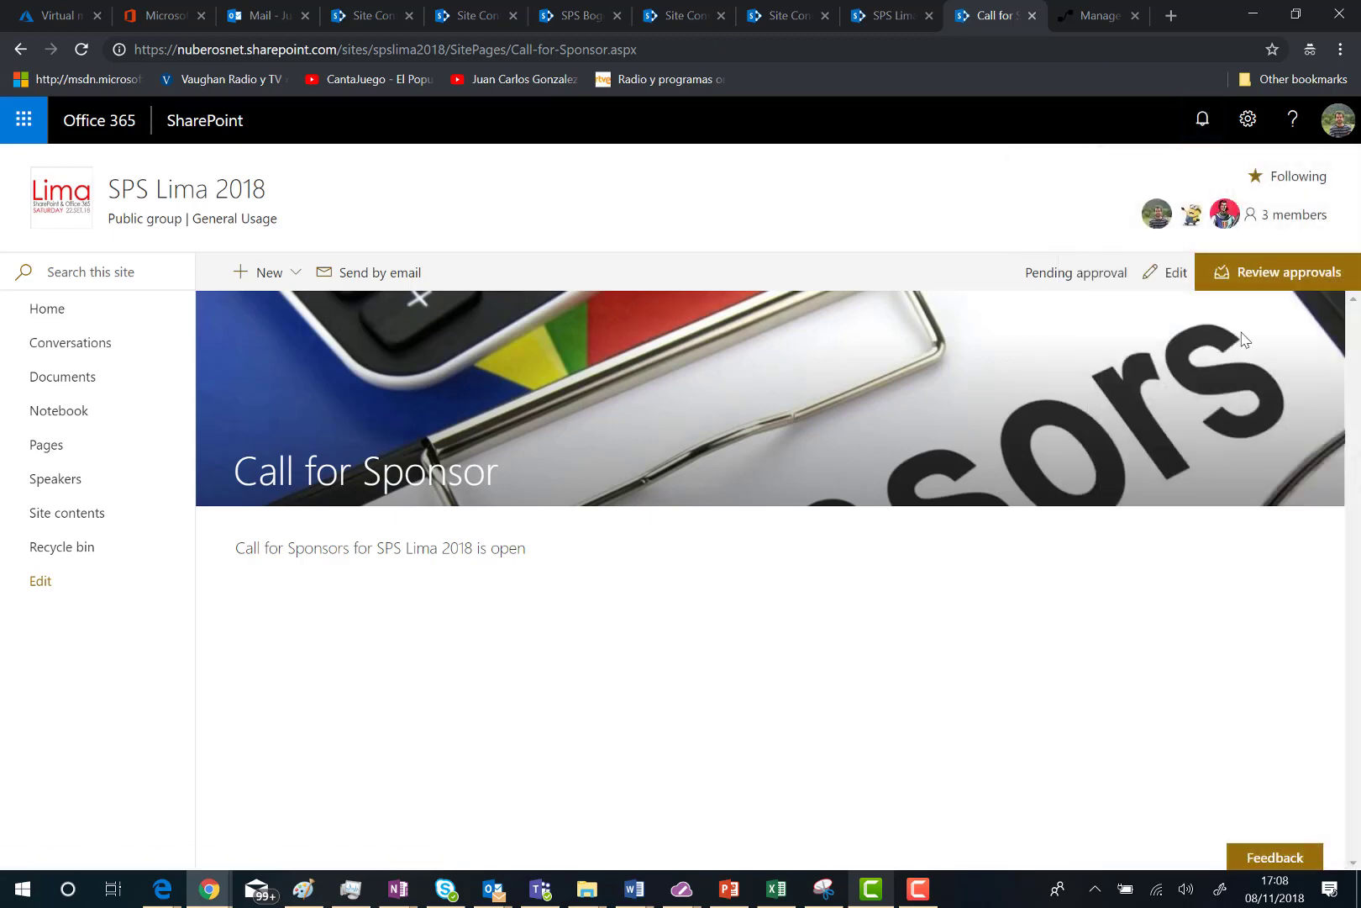
pyautogui.click(1260, 278)
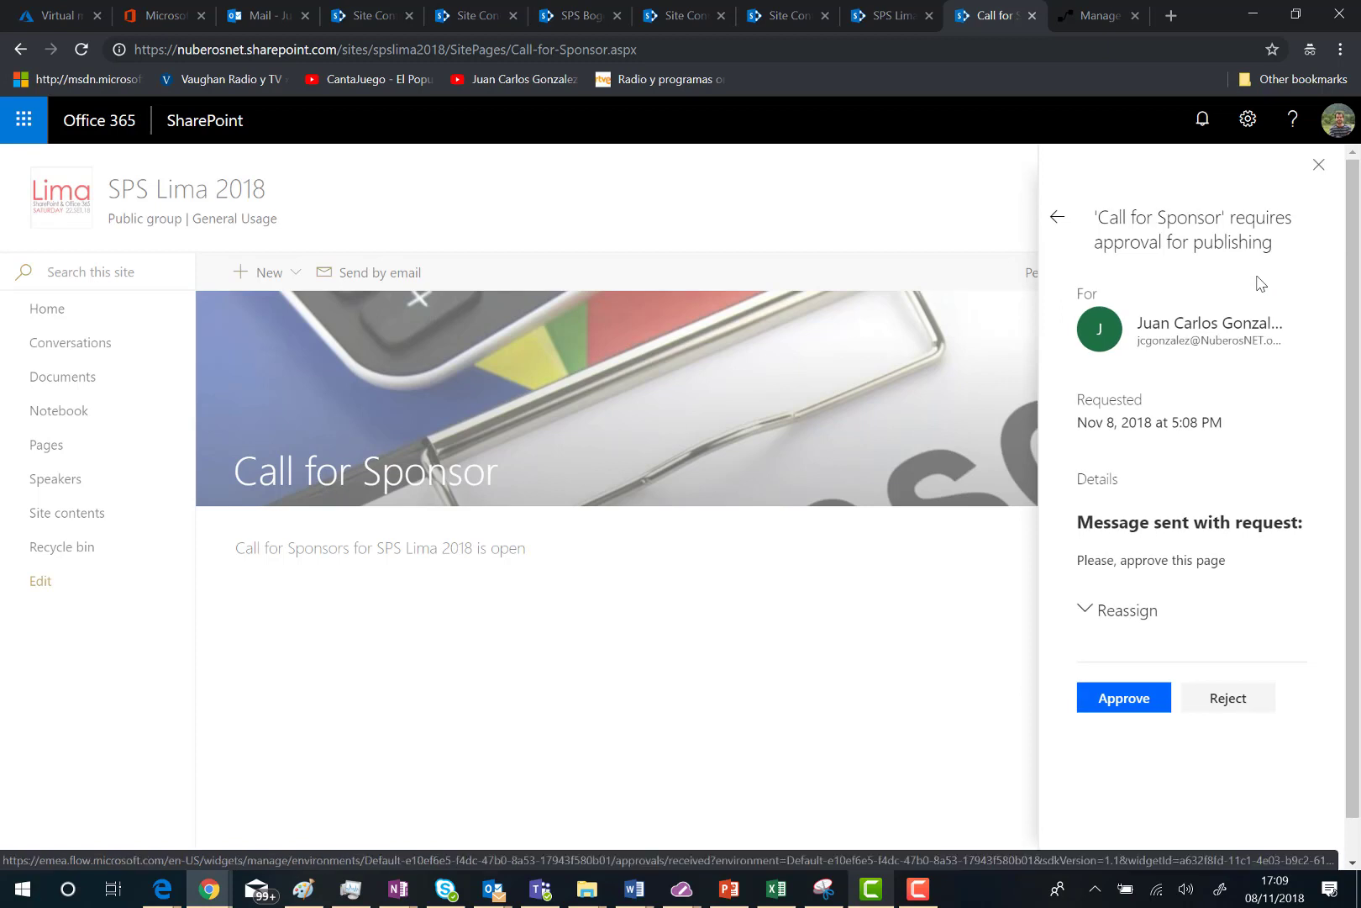
pyautogui.click(1056, 217)
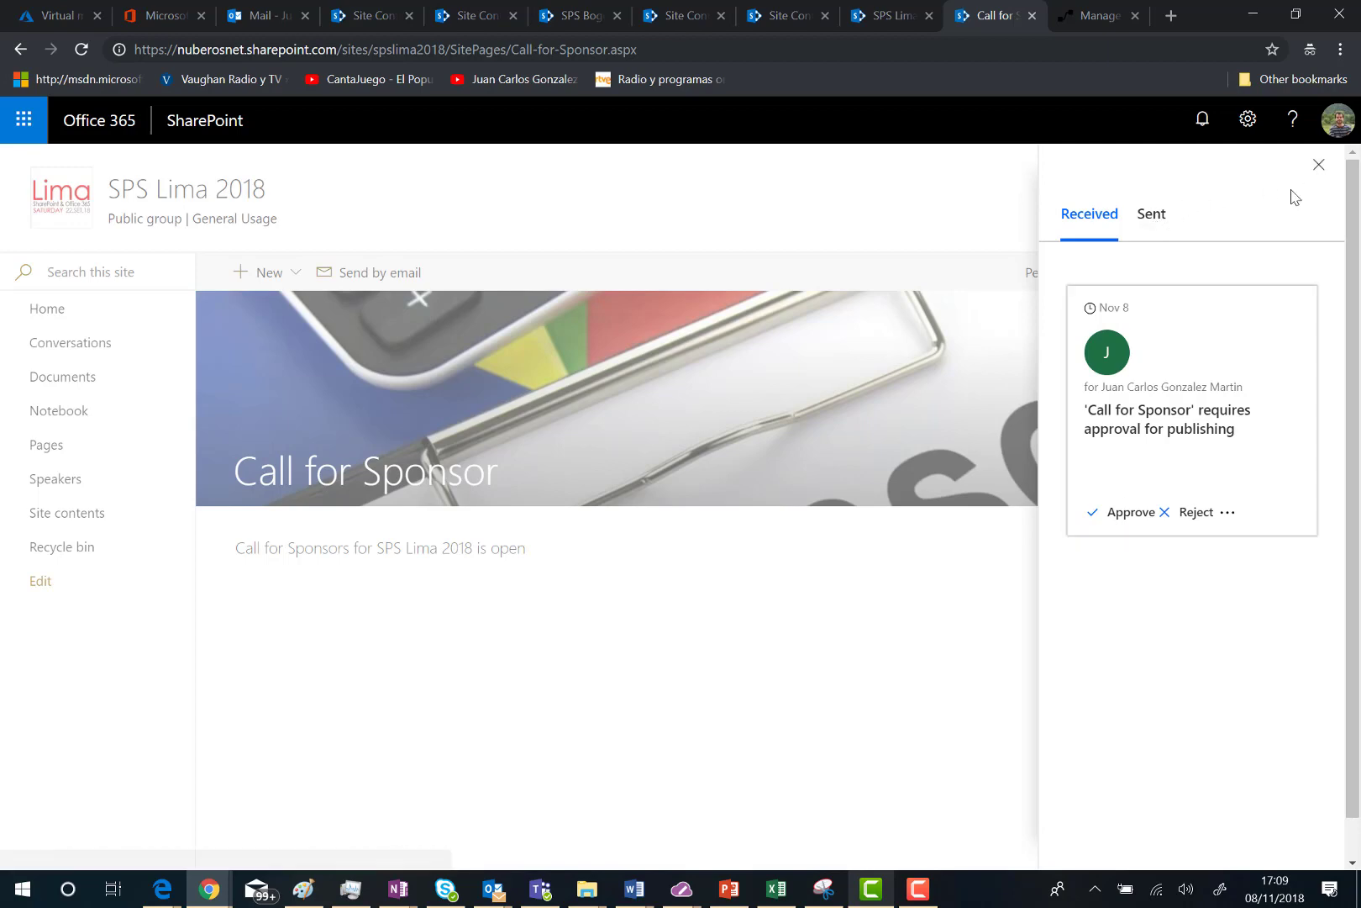
pyautogui.click(1319, 165)
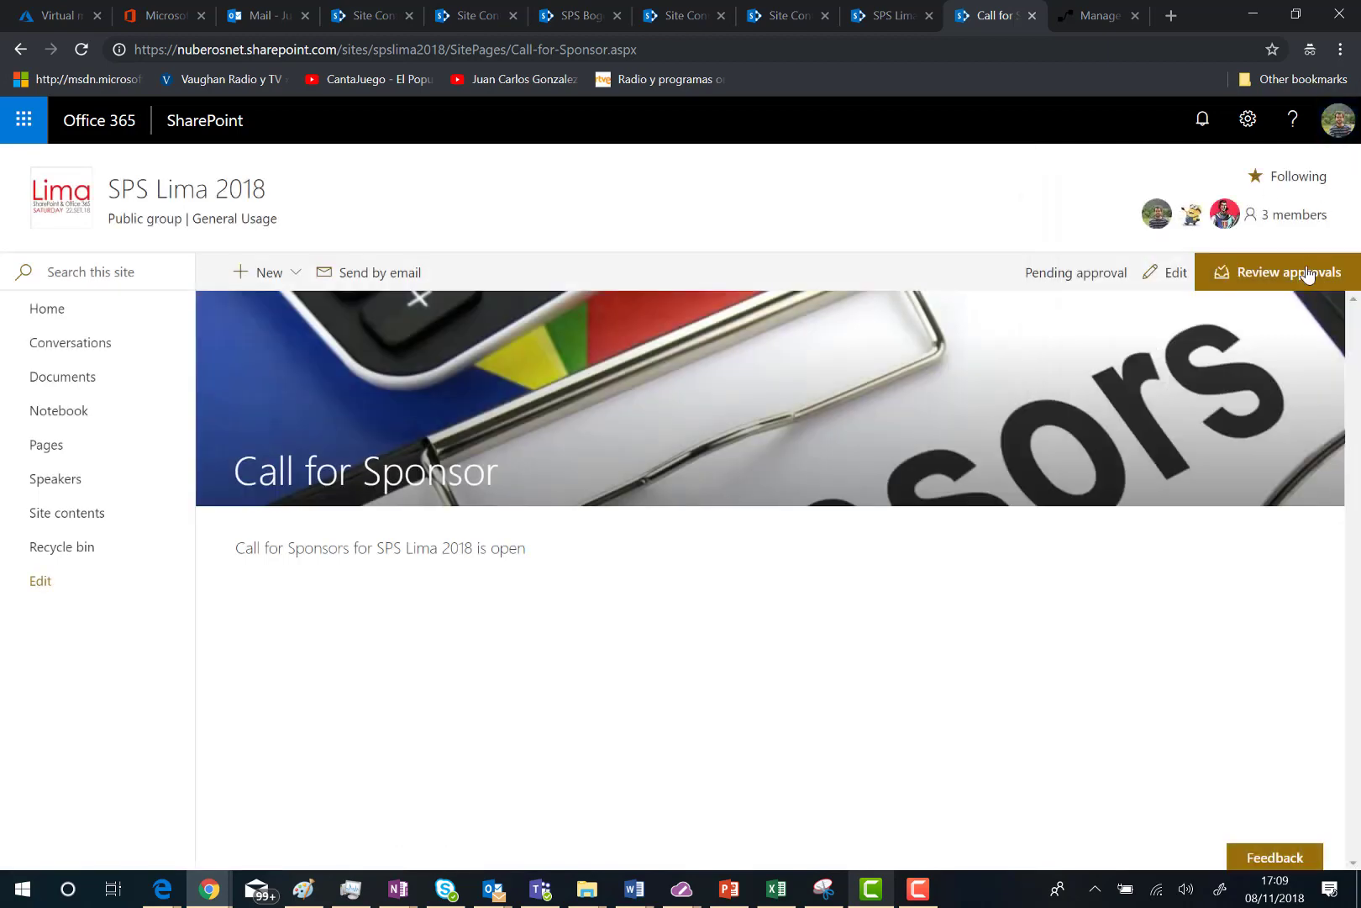
pyautogui.click(1300, 280)
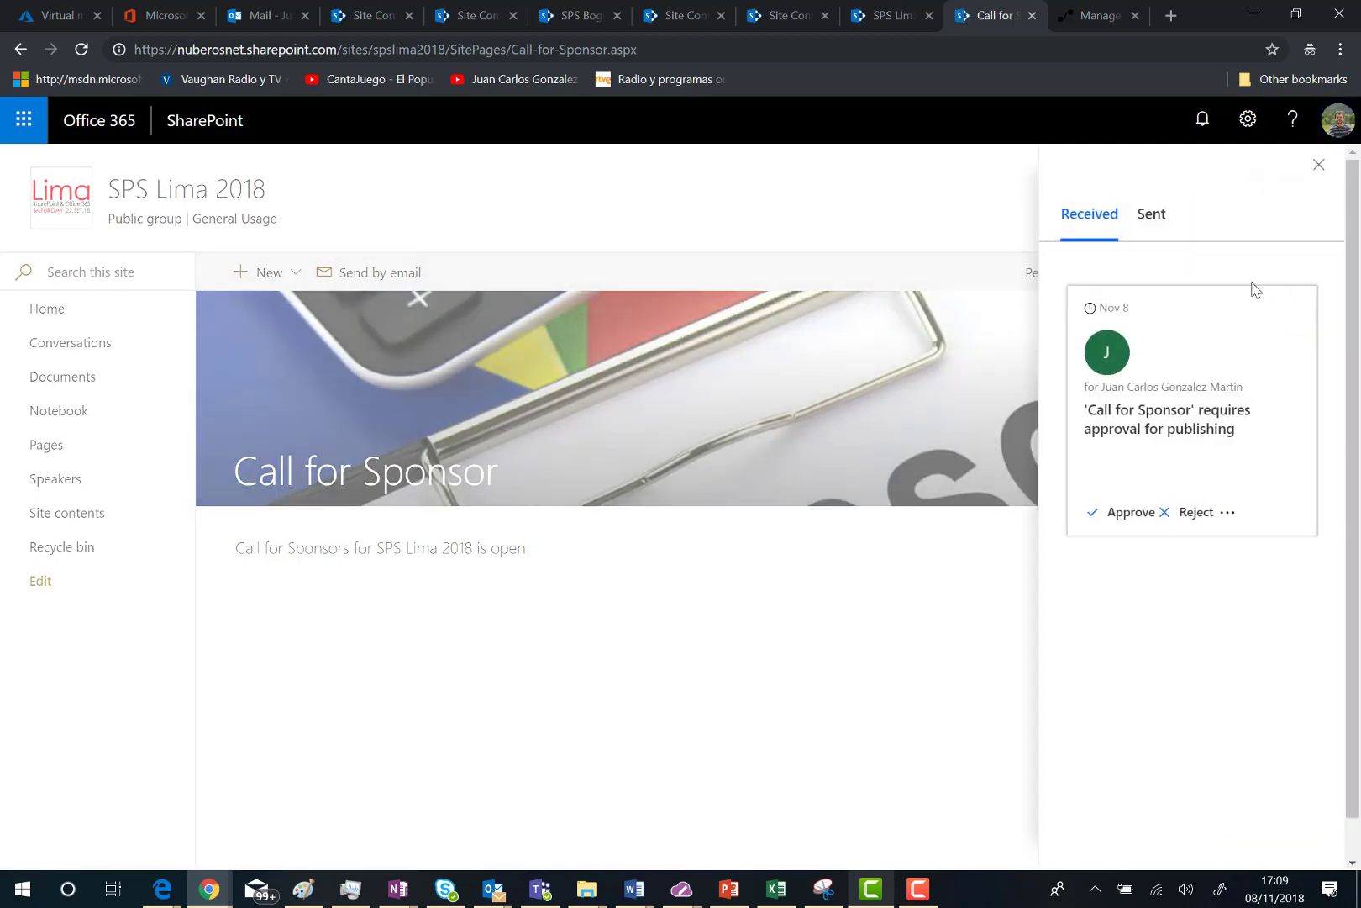
pyautogui.click(1153, 220)
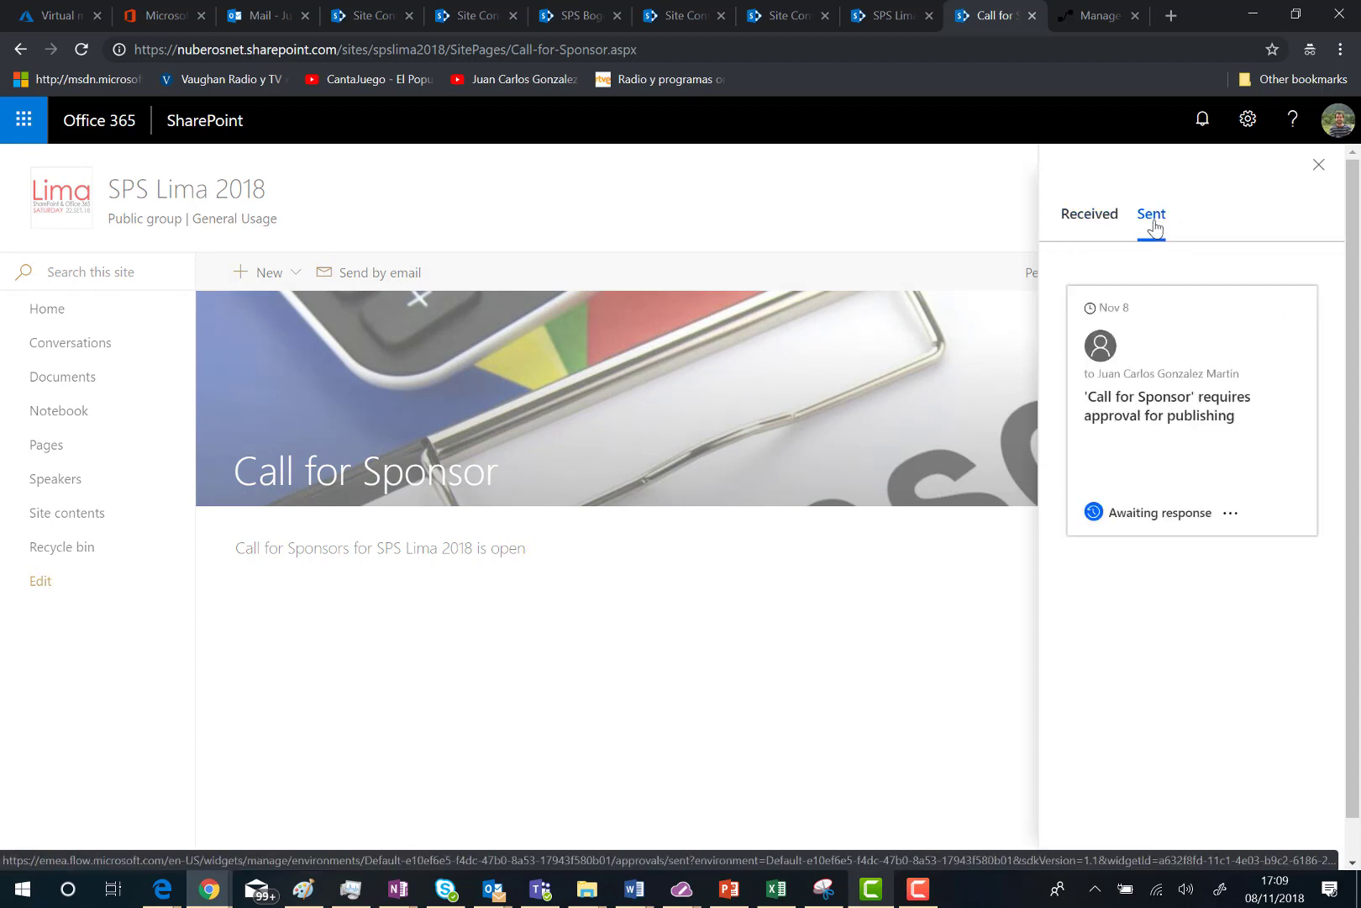
pyautogui.click(1106, 220)
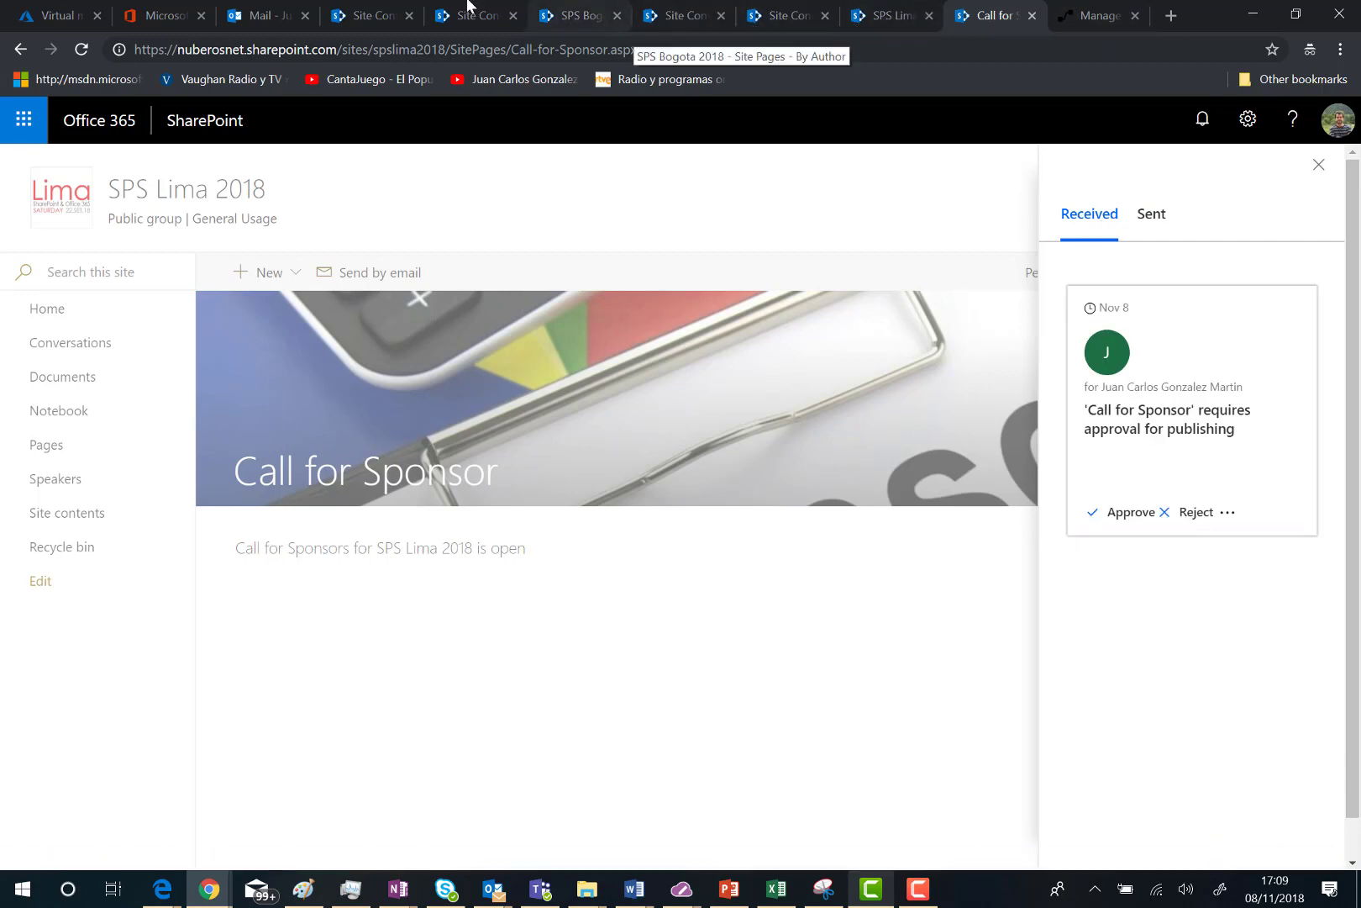
pyautogui.click(281, 10)
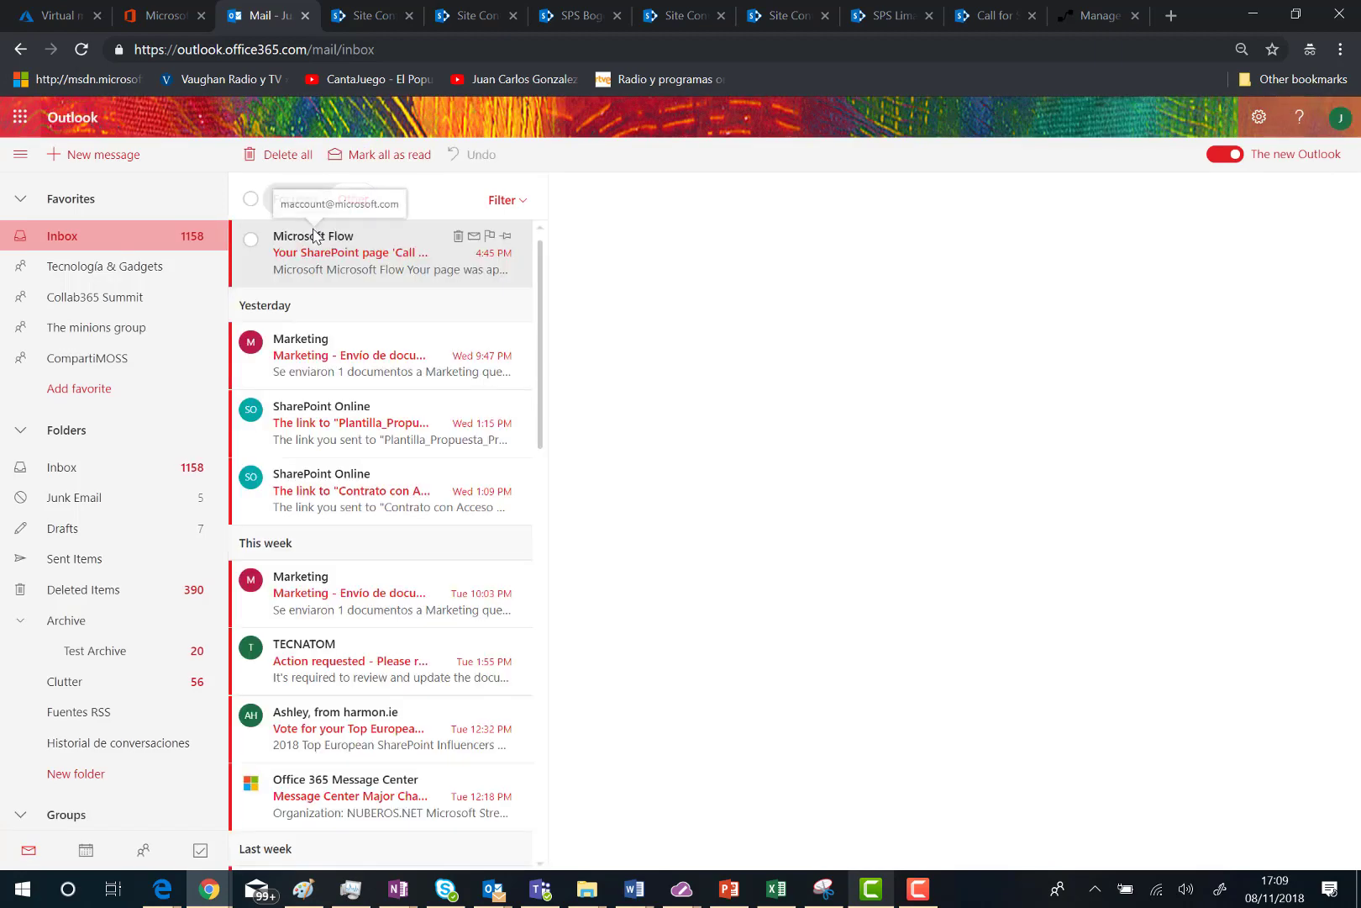
# Step: Read the Microsoft Flow approval e-mails in the Focused inbox, then return to the Call for Sponsor page
pyautogui.click(312, 252)
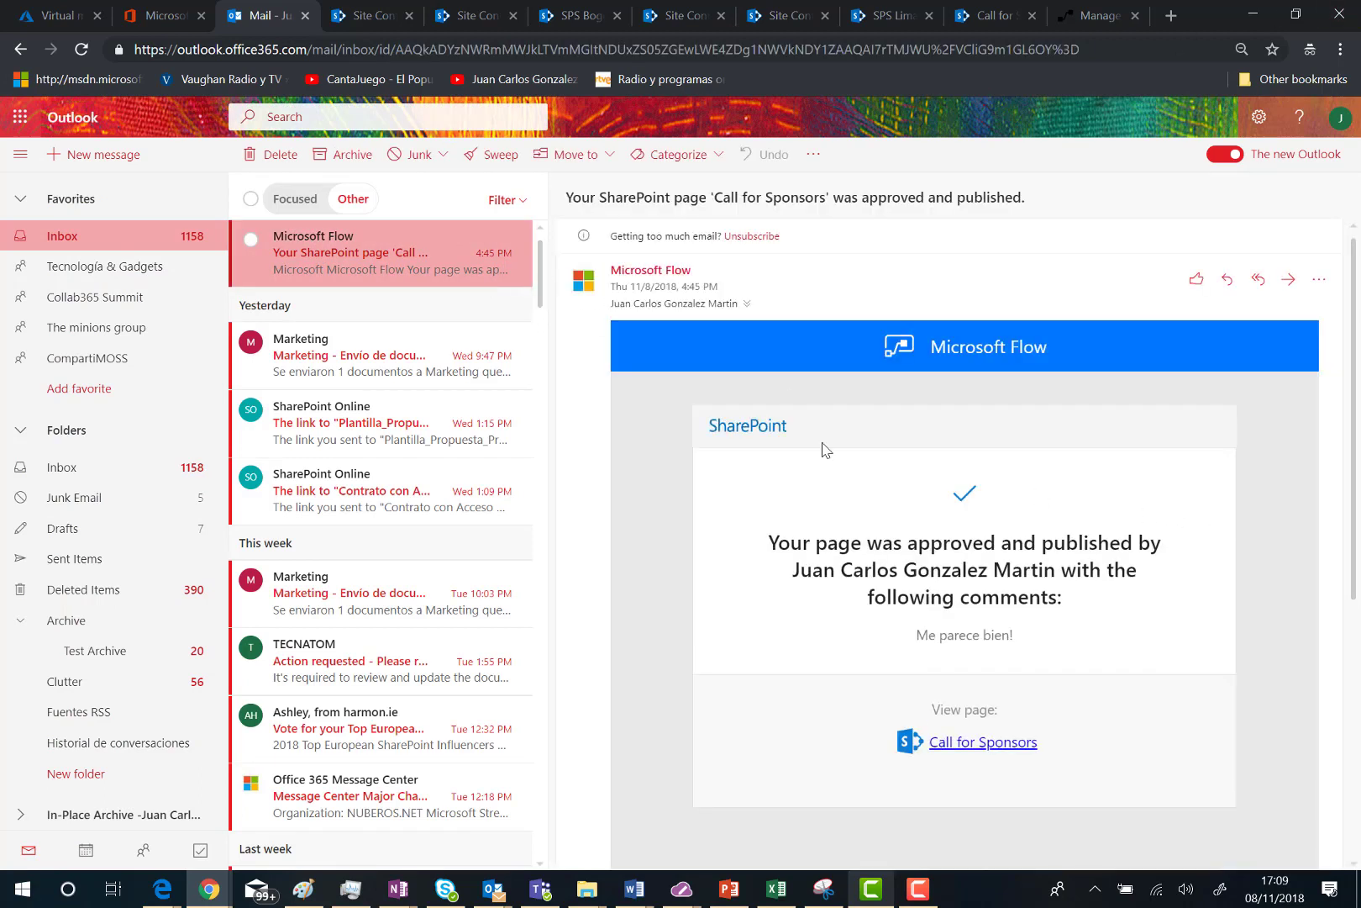
pyautogui.click(290, 198)
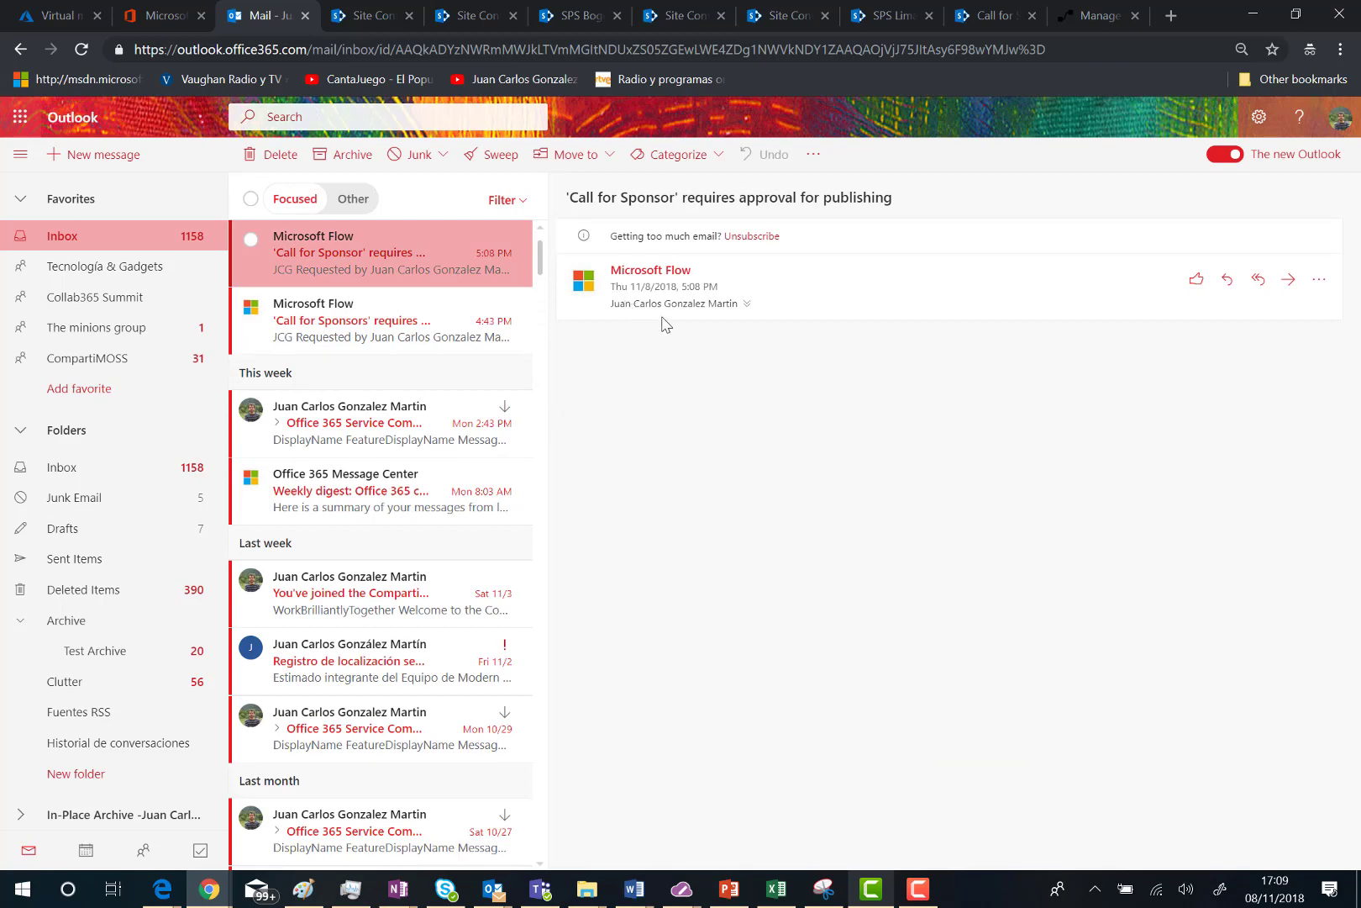
pyautogui.click(981, 16)
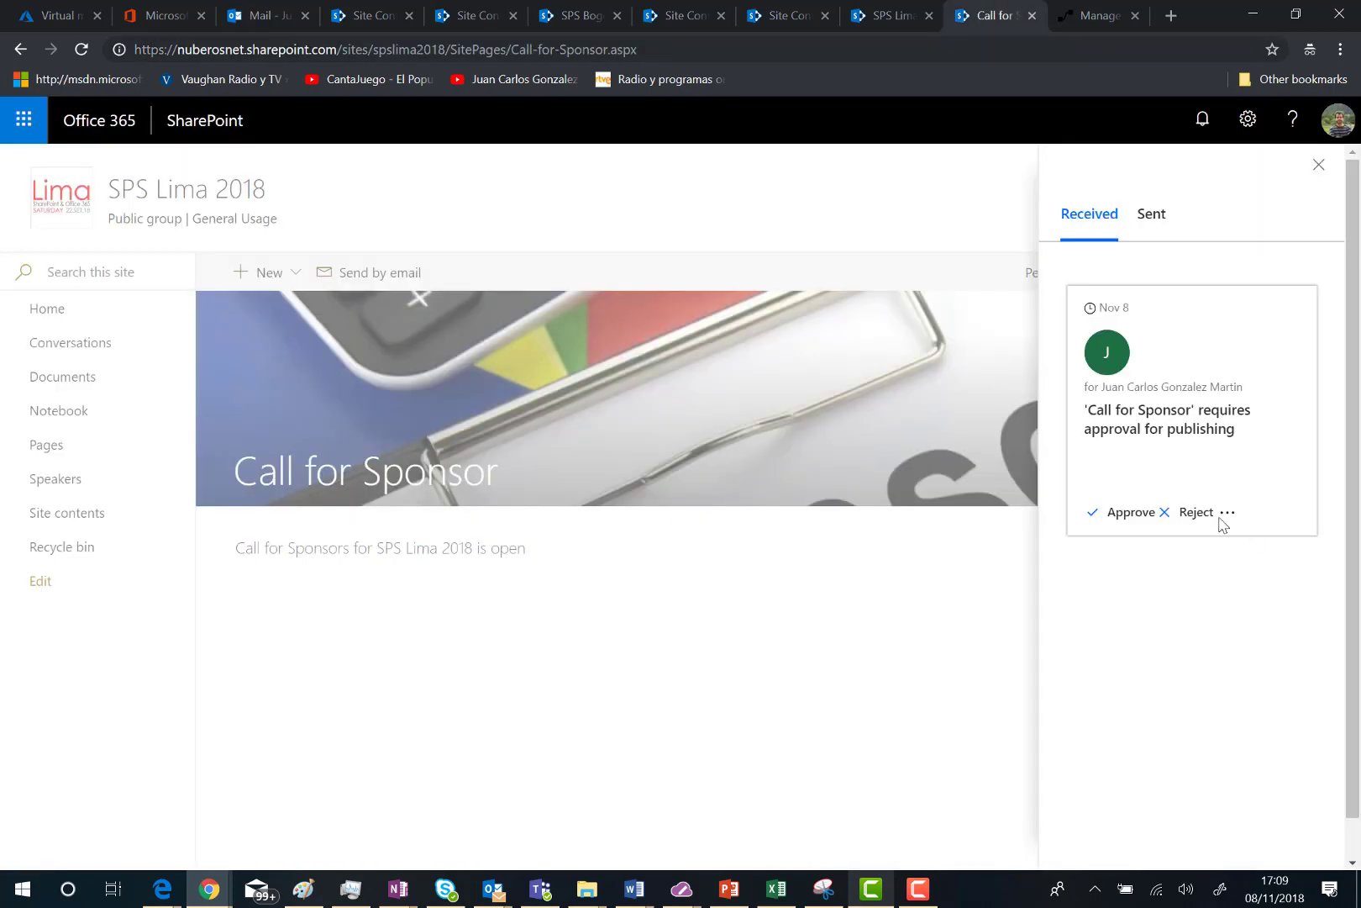
pyautogui.click(1104, 17)
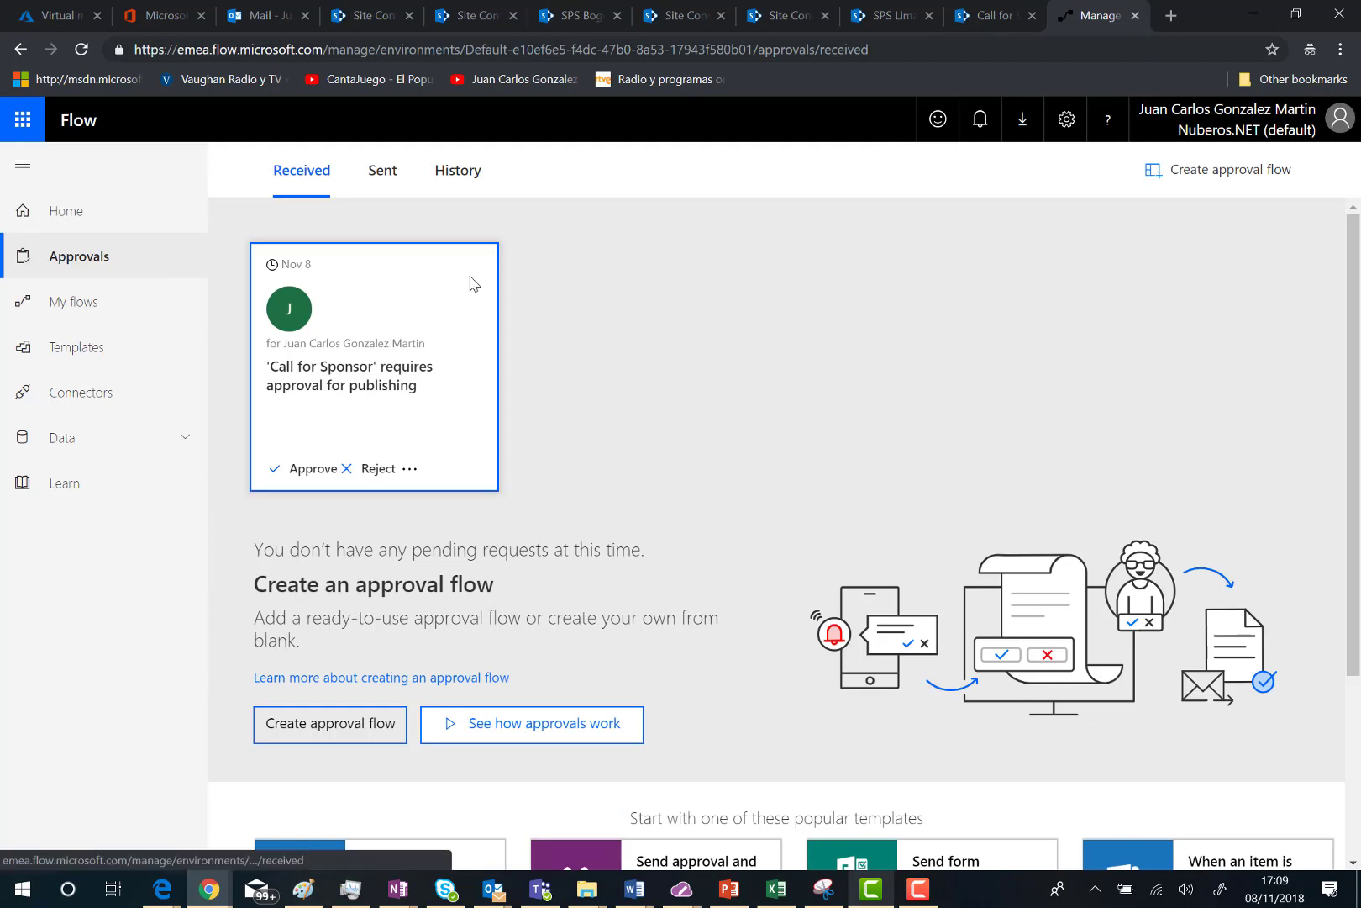
pyautogui.click(977, 20)
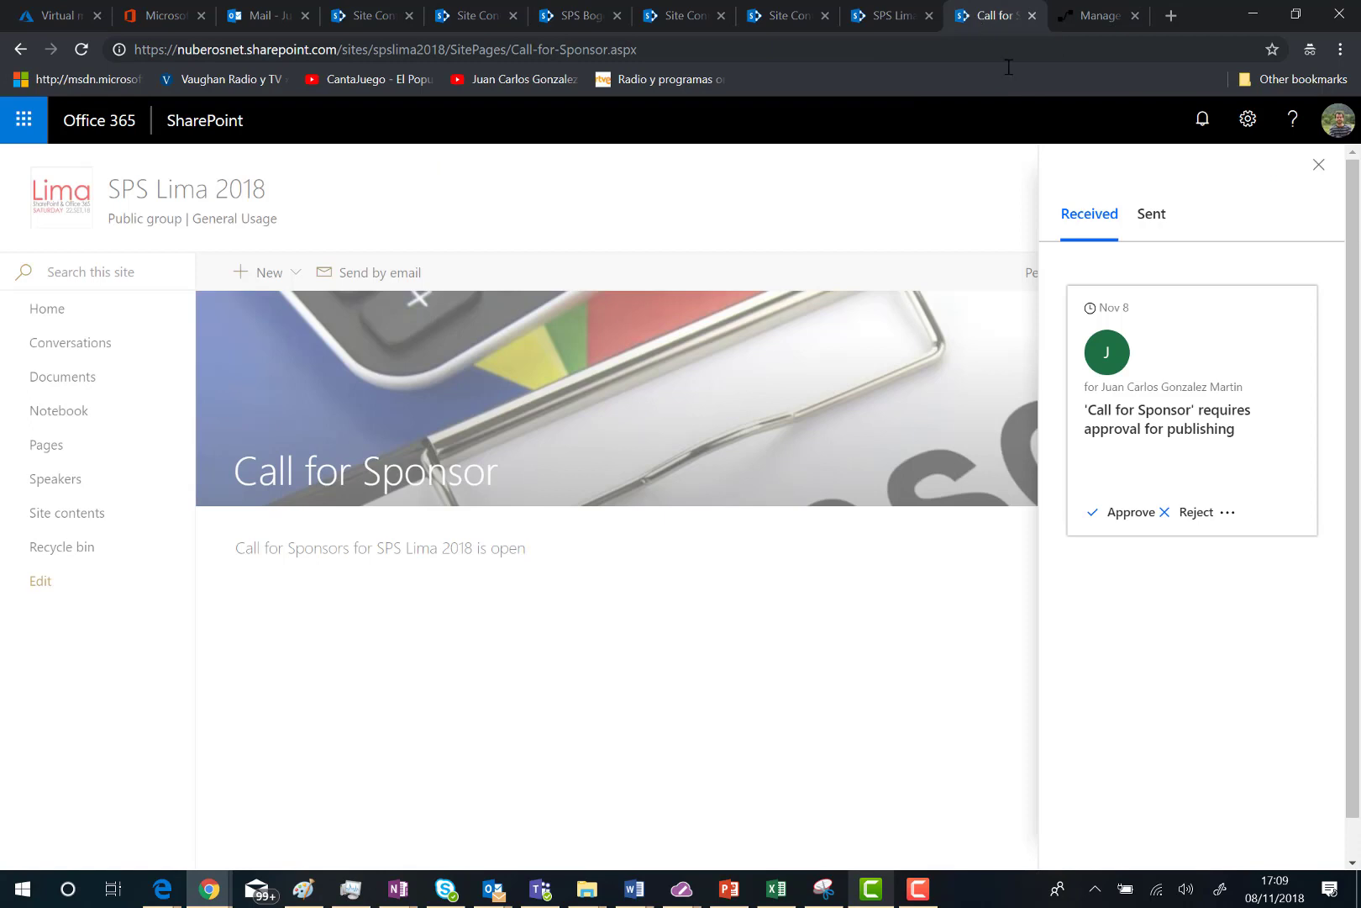
# Step: Approve the Call for Sponsor request with the comment 'I'm fine with this page'
pyautogui.click(1126, 514)
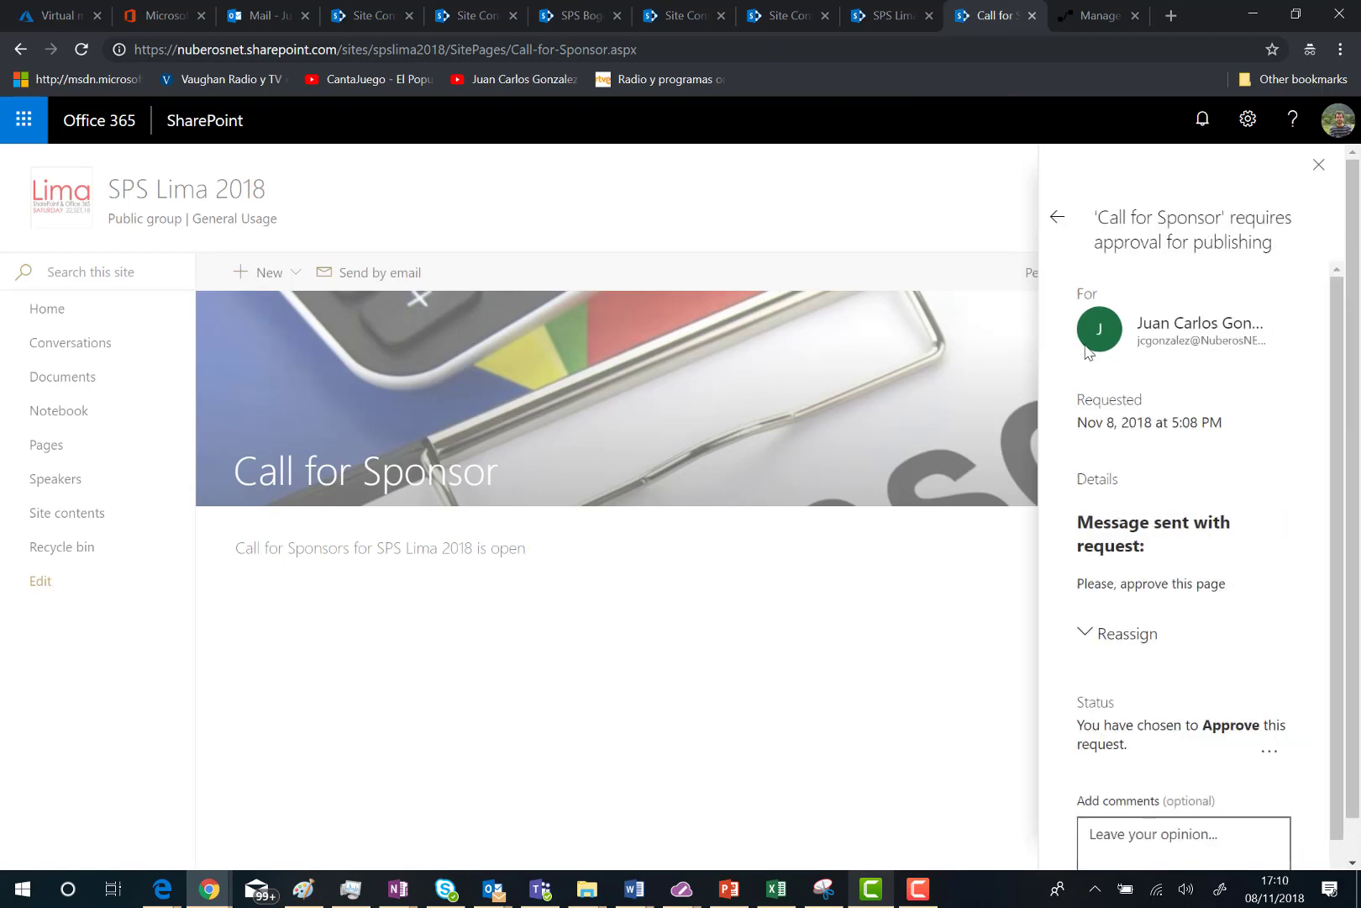
pyautogui.scroll(-1, 1069, 378)
pyautogui.scroll(1, 1092, 418)
pyautogui.scroll(-1, 1091, 418)
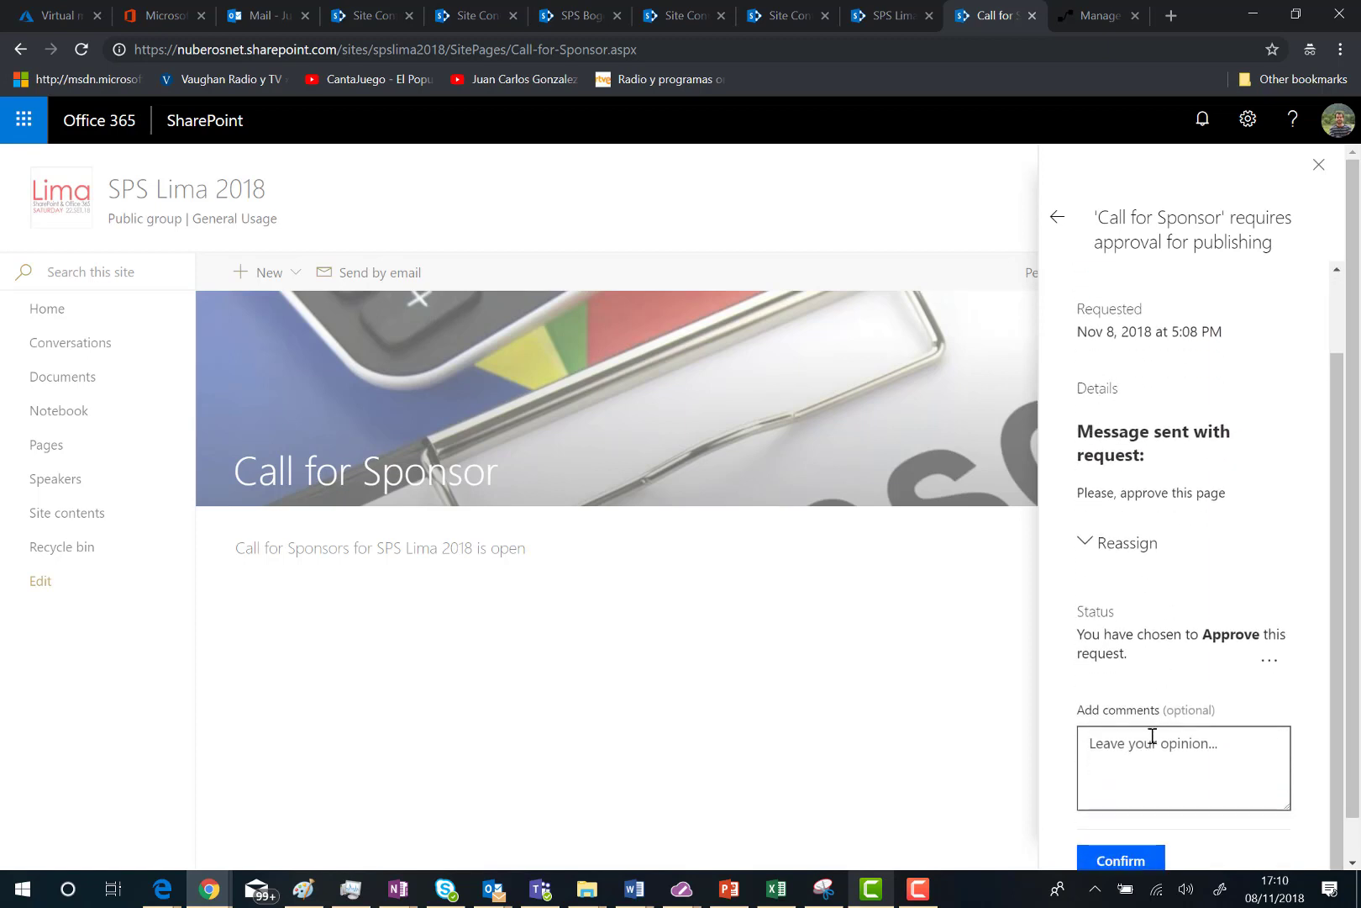
pyautogui.click(1151, 737)
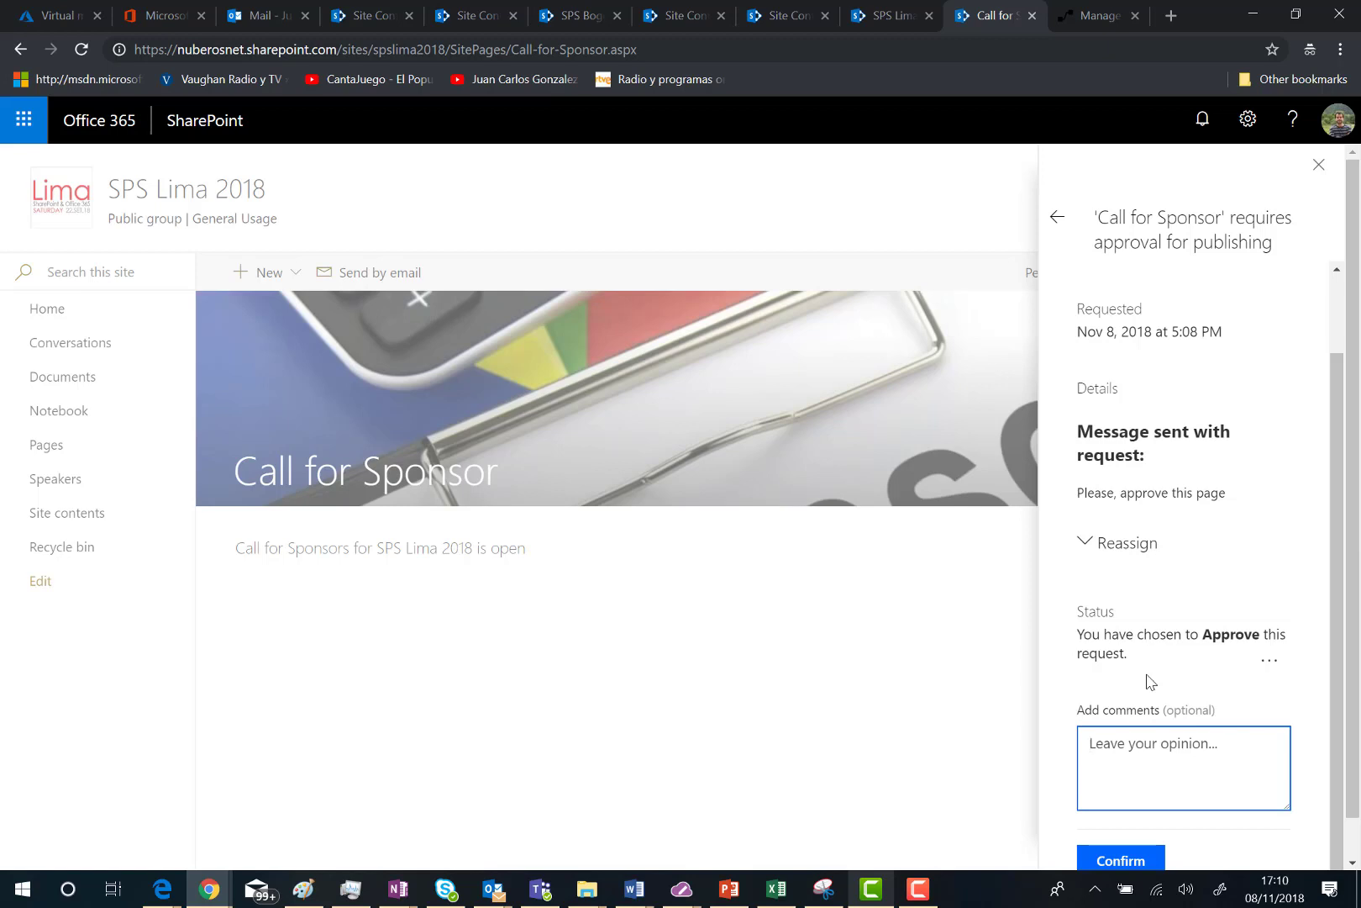
pyautogui.write("I'm")
pyautogui.write(' fine with this page')
pyautogui.click(1113, 858)
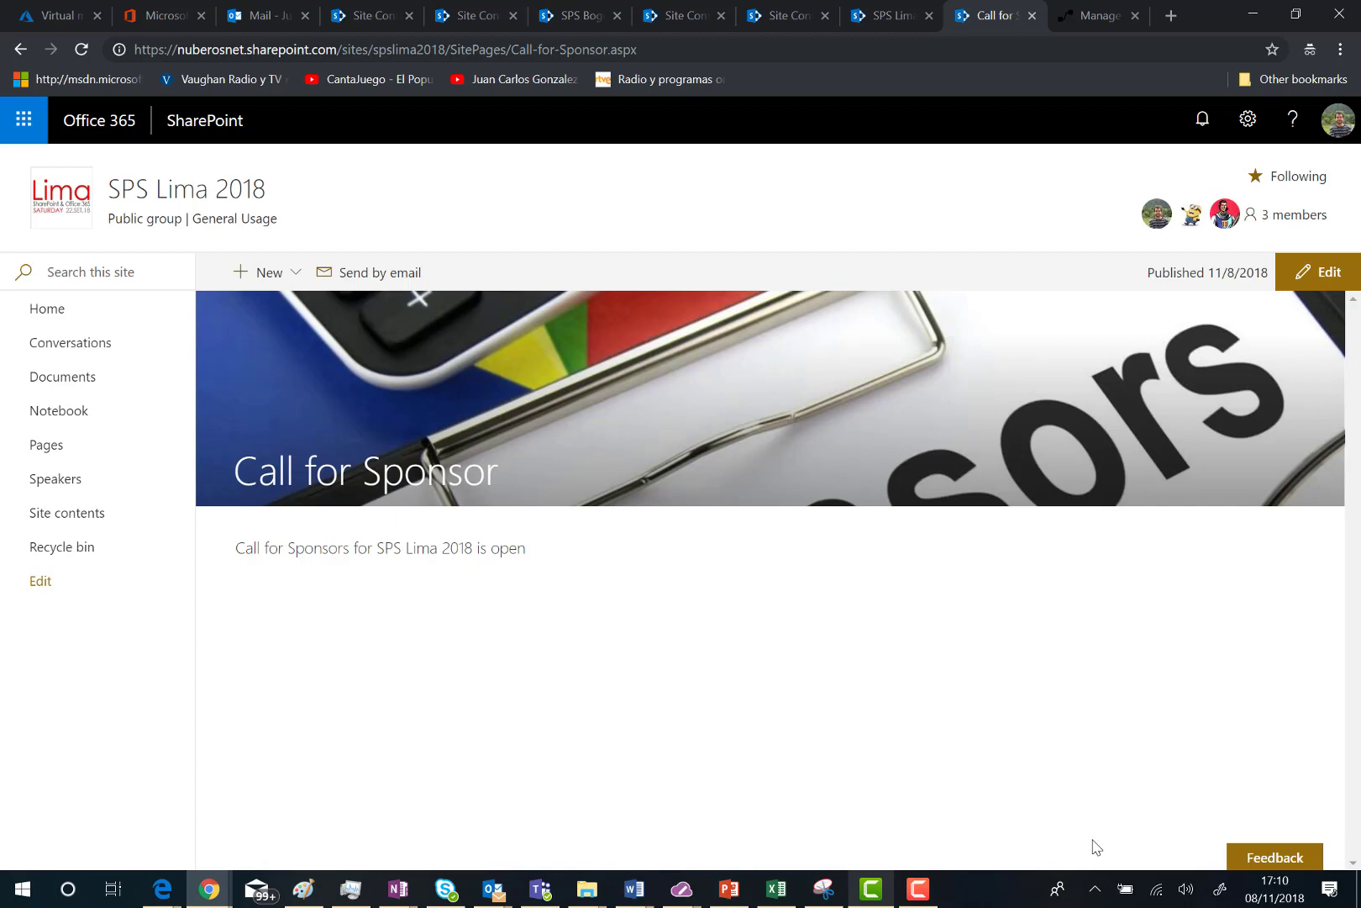
# Step: Reload the SPS Lima Site Pages library to see Call-for-Sponsor.aspx marked Approved
pyautogui.click(865, 14)
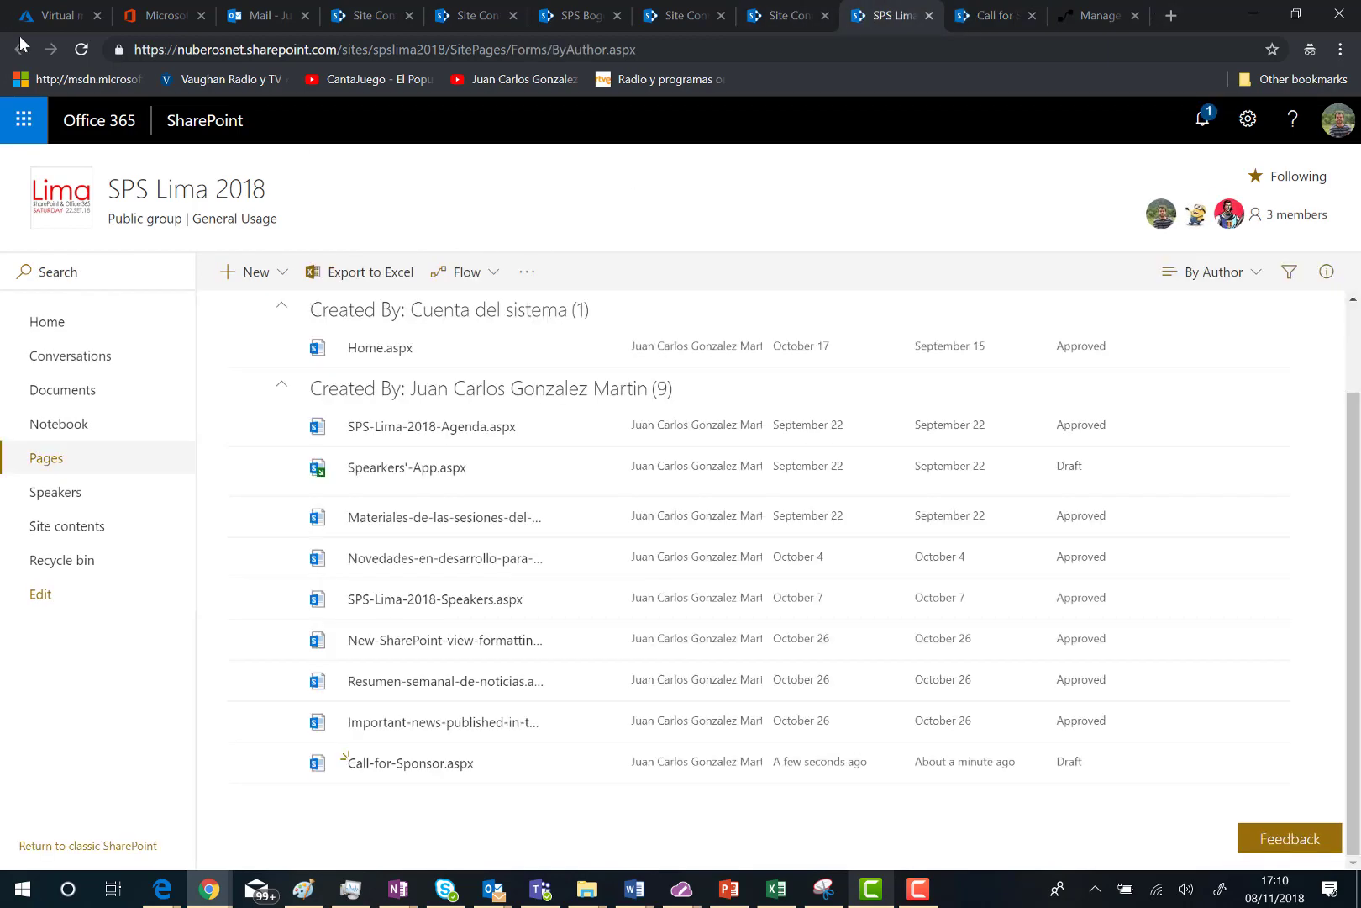
pyautogui.click(78, 50)
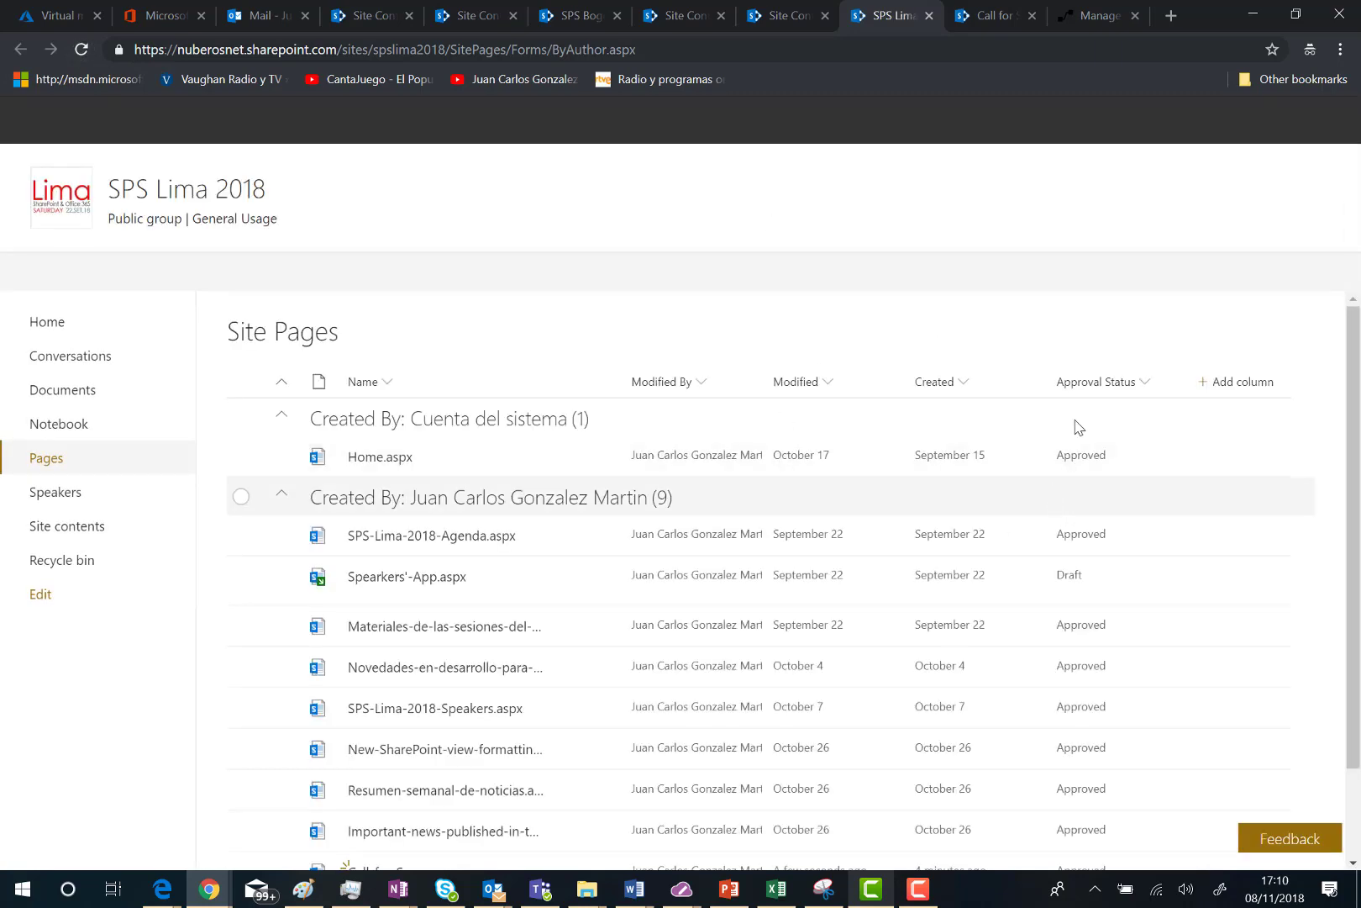
pyautogui.scroll(-1, 1079, 416)
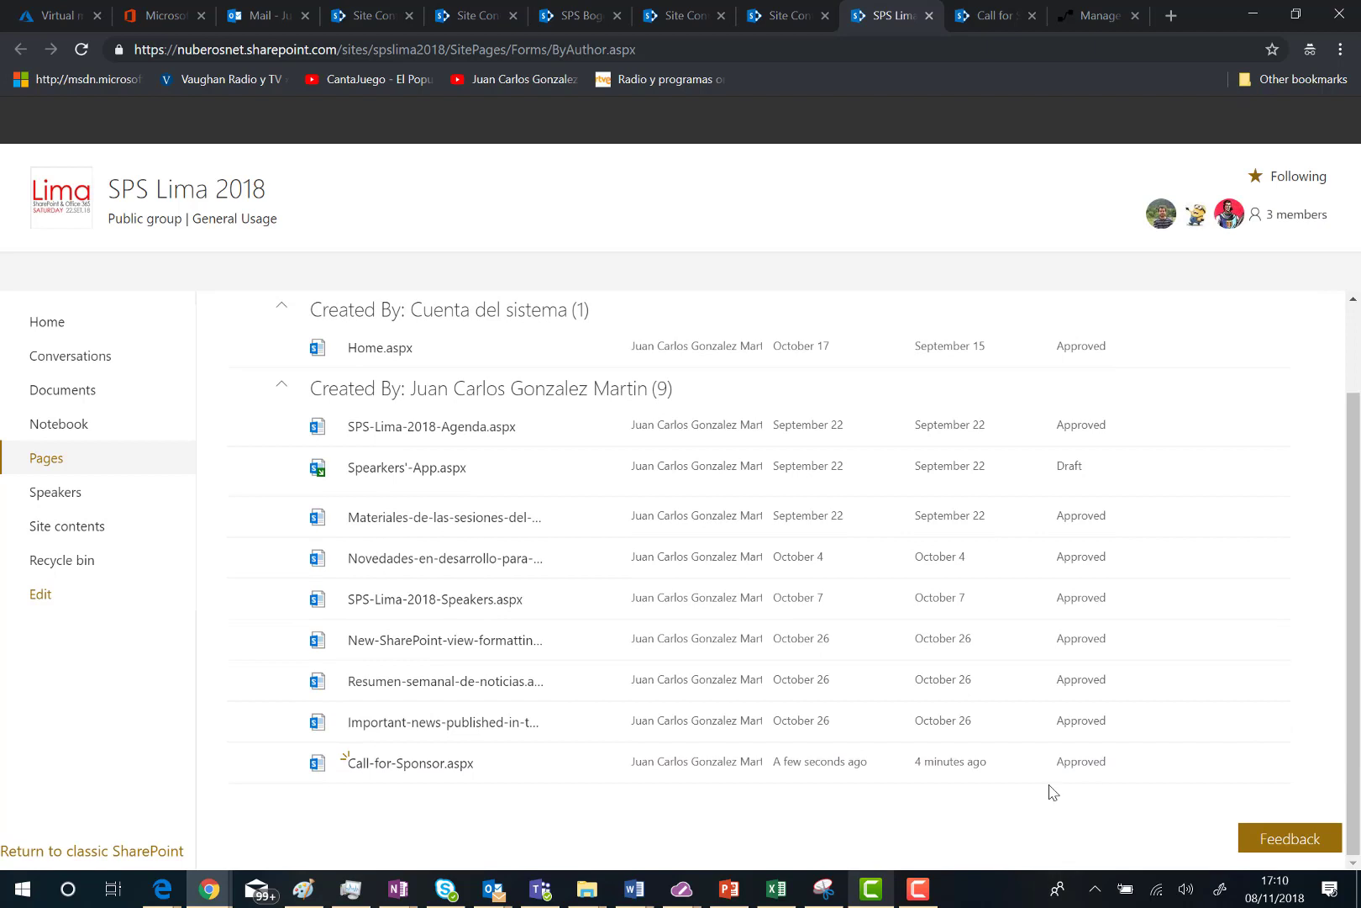